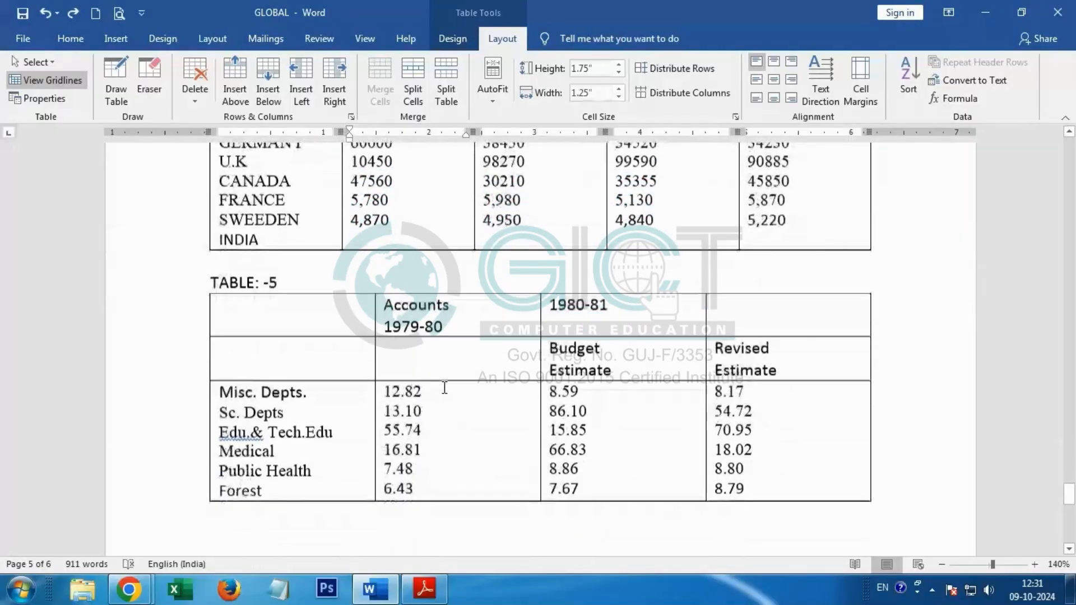
# Set all the text in Table 1 to the Calibri body font at size 12
pyautogui.scroll(10, 447, 385)
pyautogui.scroll(12, 448, 384)
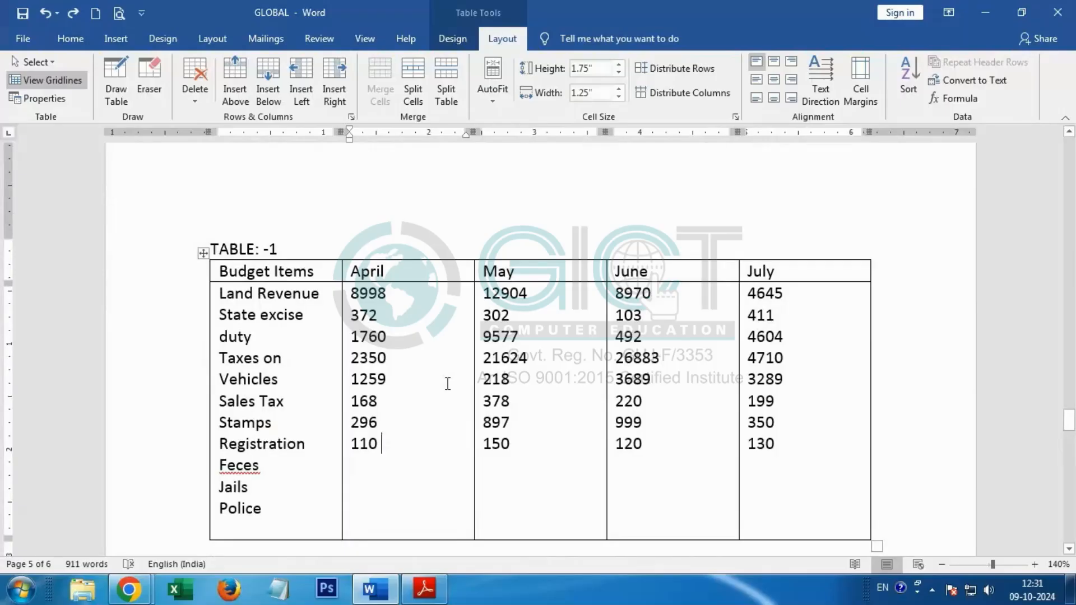
pyautogui.click(319, 239)
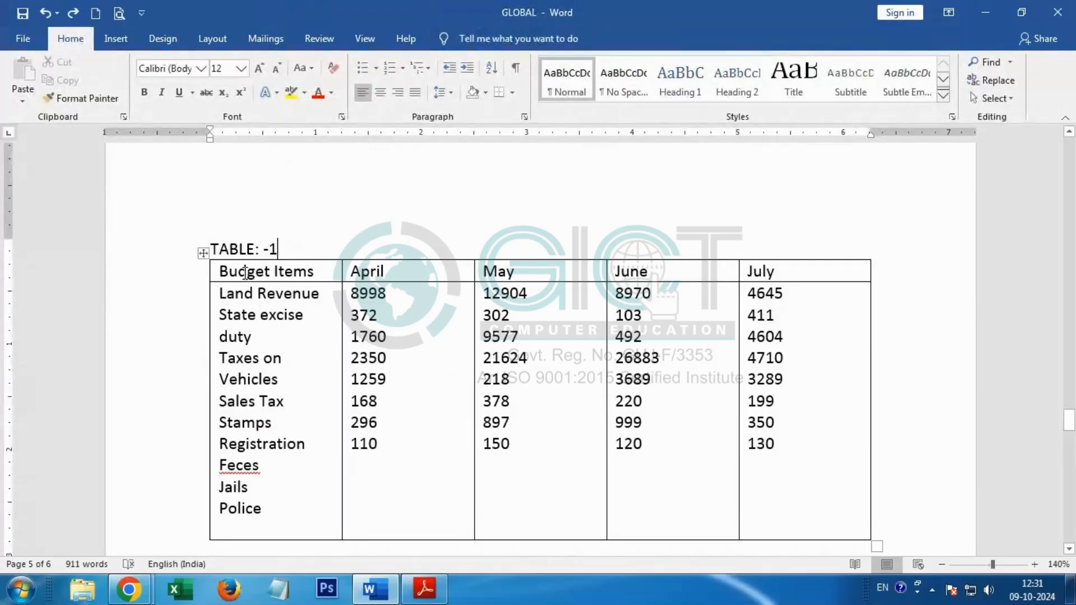
pyautogui.moveTo(246, 271); pyautogui.dragTo(805, 449)
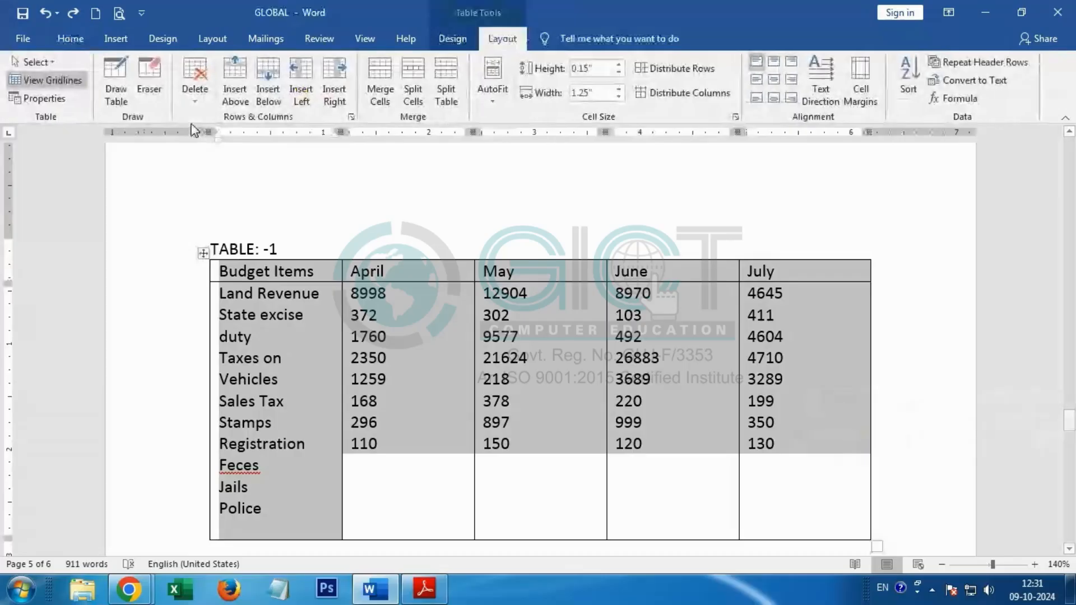
pyautogui.click(70, 38)
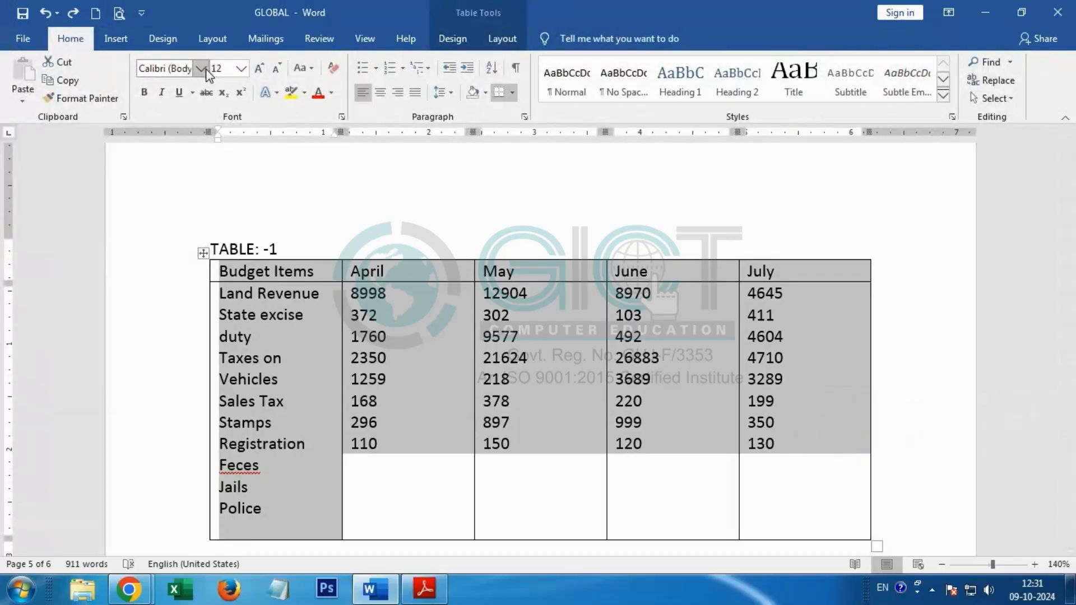
pyautogui.click(200, 69)
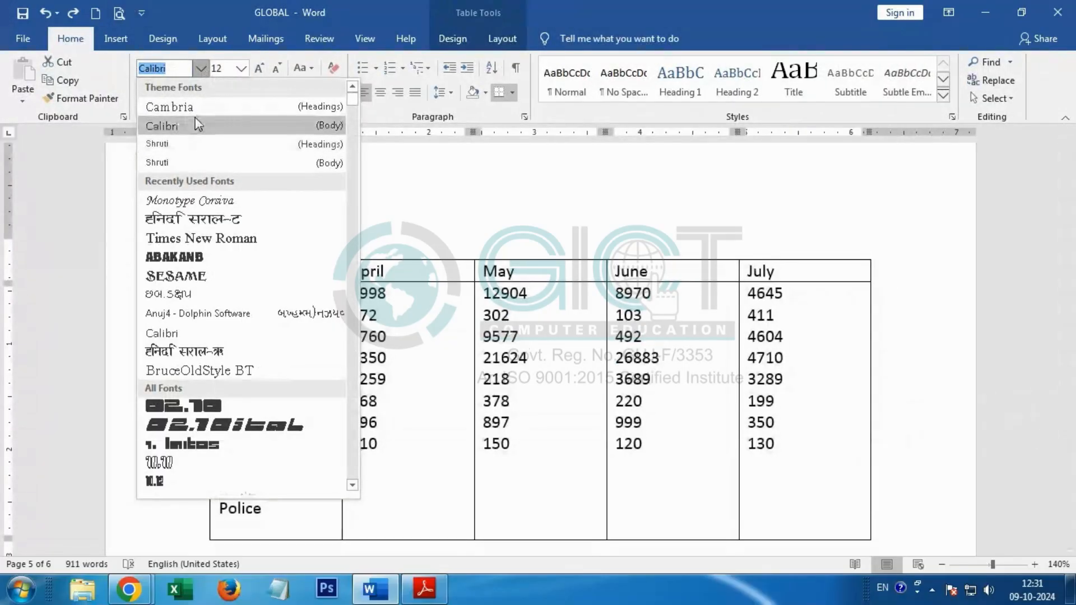
pyautogui.click(197, 124)
pyautogui.click(241, 68)
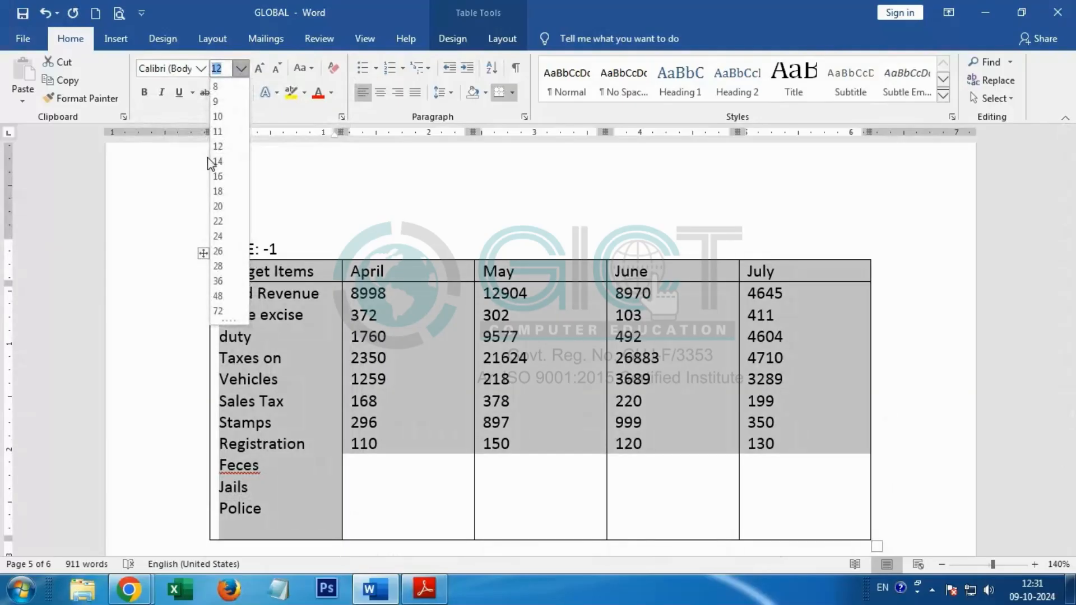
pyautogui.click(215, 148)
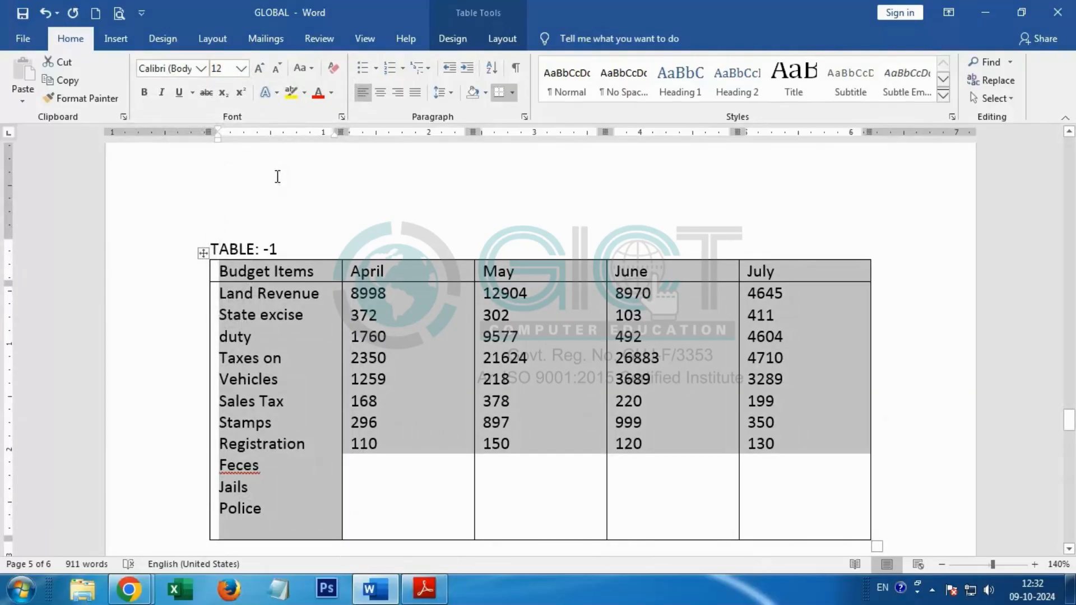
pyautogui.click(295, 346)
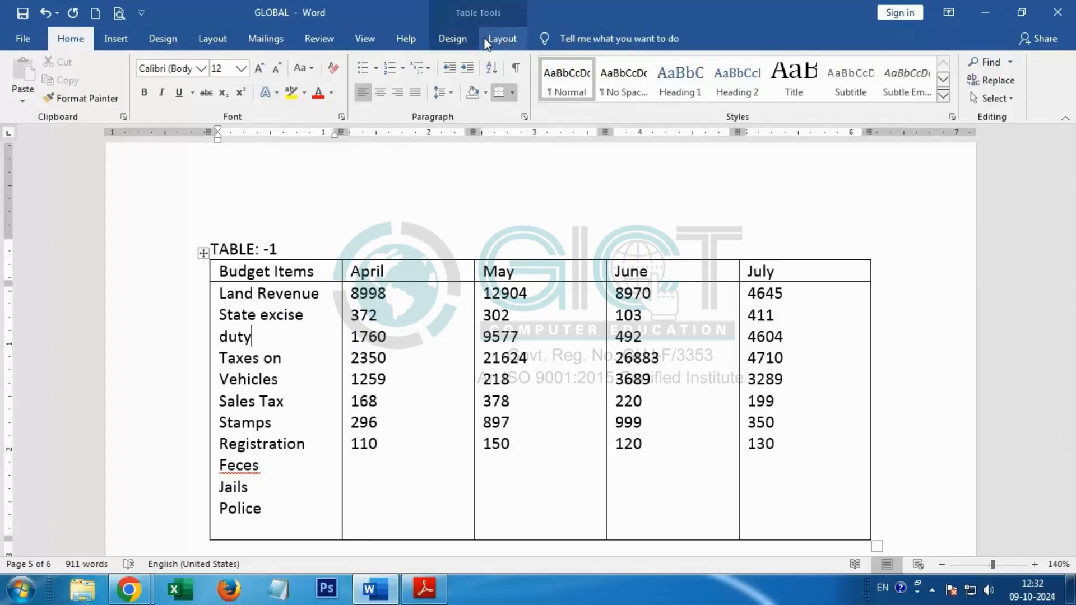
# Select all of Table 1 and apply AutoFit Window
pyautogui.click(314, 215)
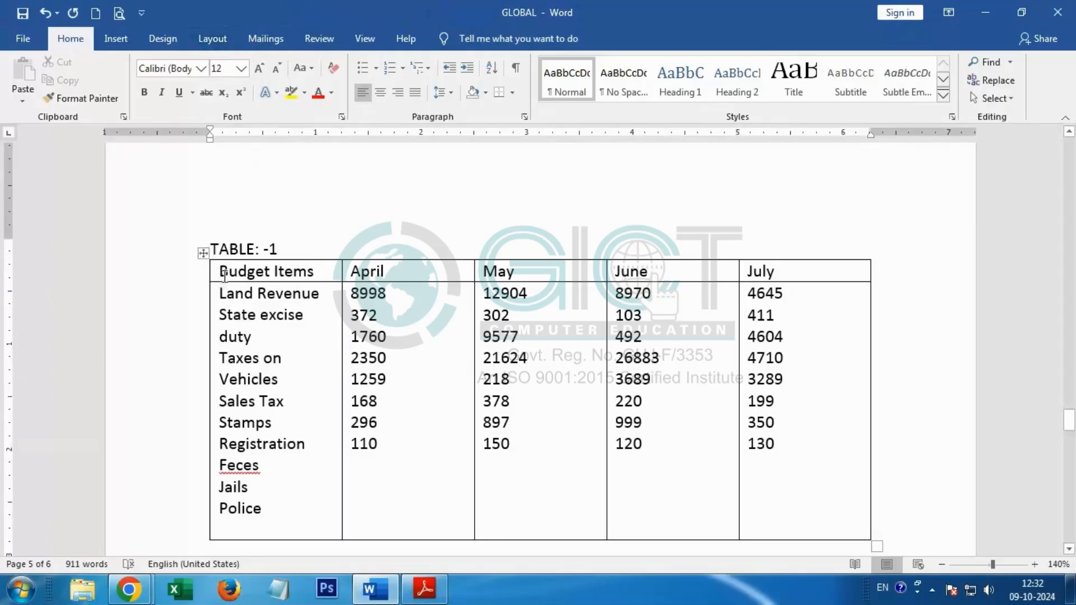
pyautogui.moveTo(224, 275); pyautogui.dragTo(814, 423)
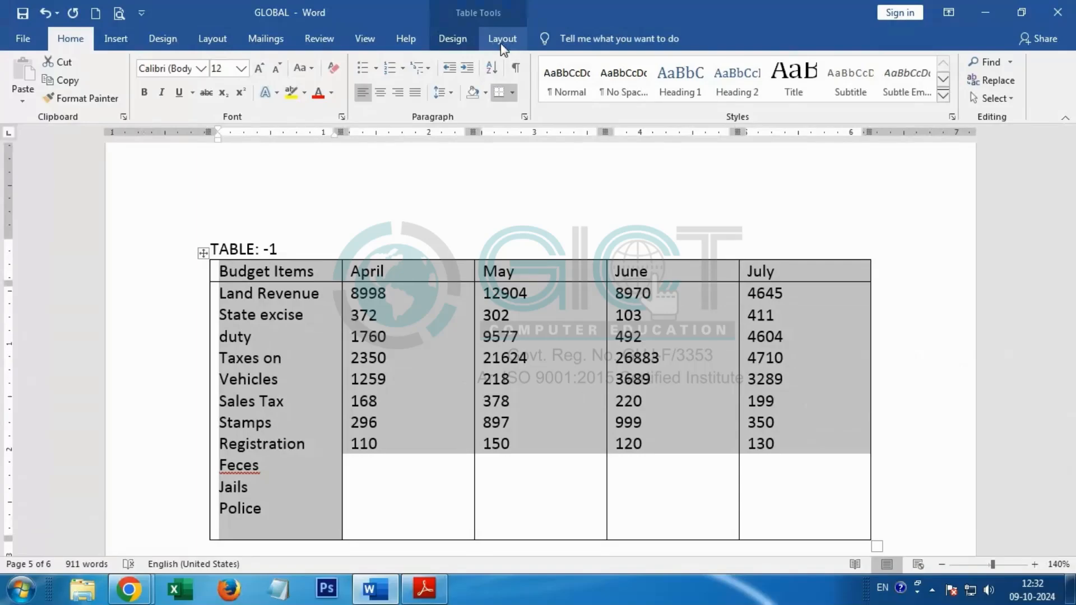
pyautogui.click(502, 39)
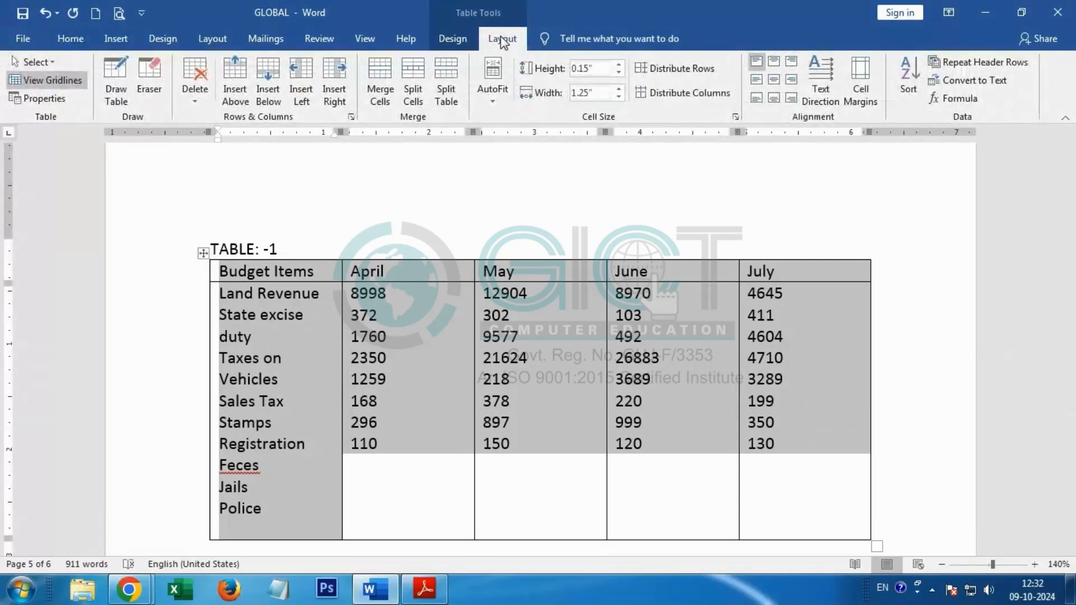
pyautogui.click(493, 101)
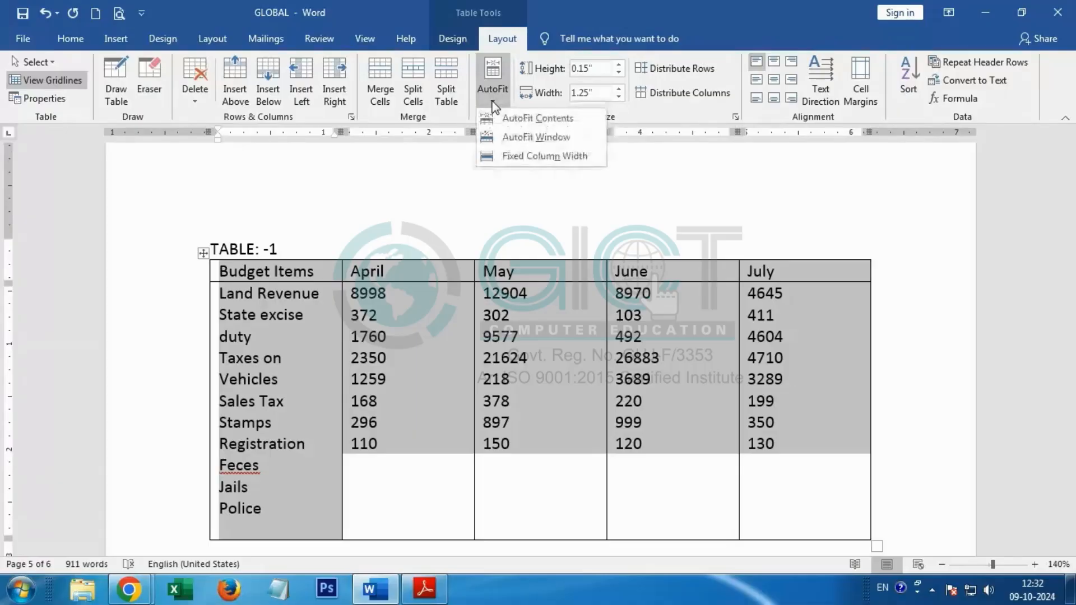
pyautogui.click(510, 144)
# Shrink Table 1 from its corner so that the Budget Items column is about 0.97" wide
pyautogui.scroll(-3, 546, 240)
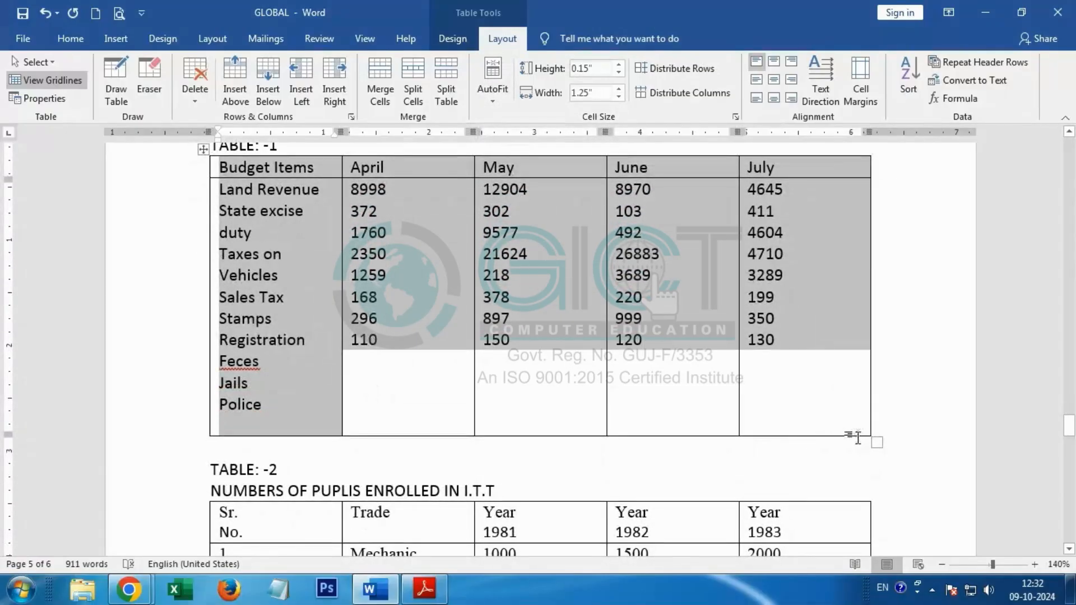
pyautogui.moveTo(878, 442); pyautogui.dragTo(708, 418)
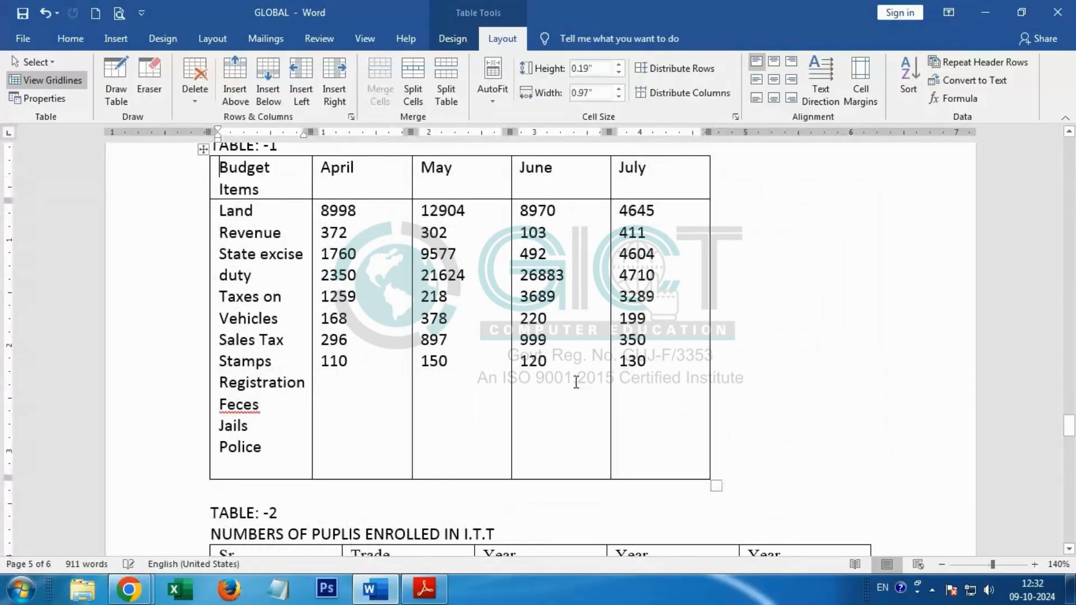
pyautogui.scroll(2, 595, 362)
pyautogui.scroll(-1, 593, 358)
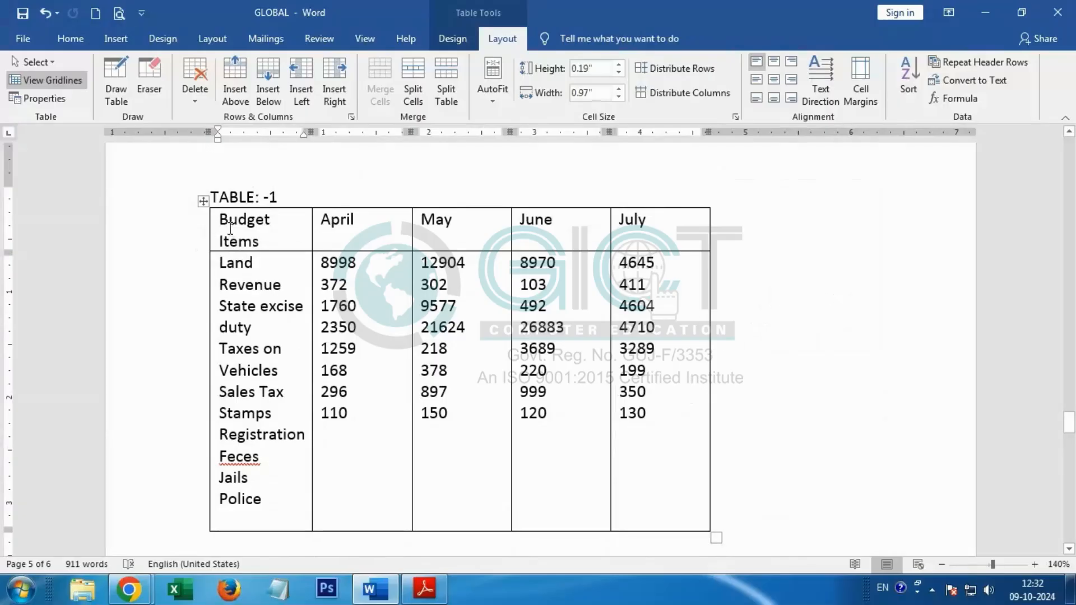
# Stretch the whole of Table 1 back to the page width with AutoFit Window
pyautogui.moveTo(225, 226)
pyautogui.mouseDown()
pyautogui.moveTo(364, 417)
pyautogui.moveTo(640, 422)
pyautogui.mouseUp()
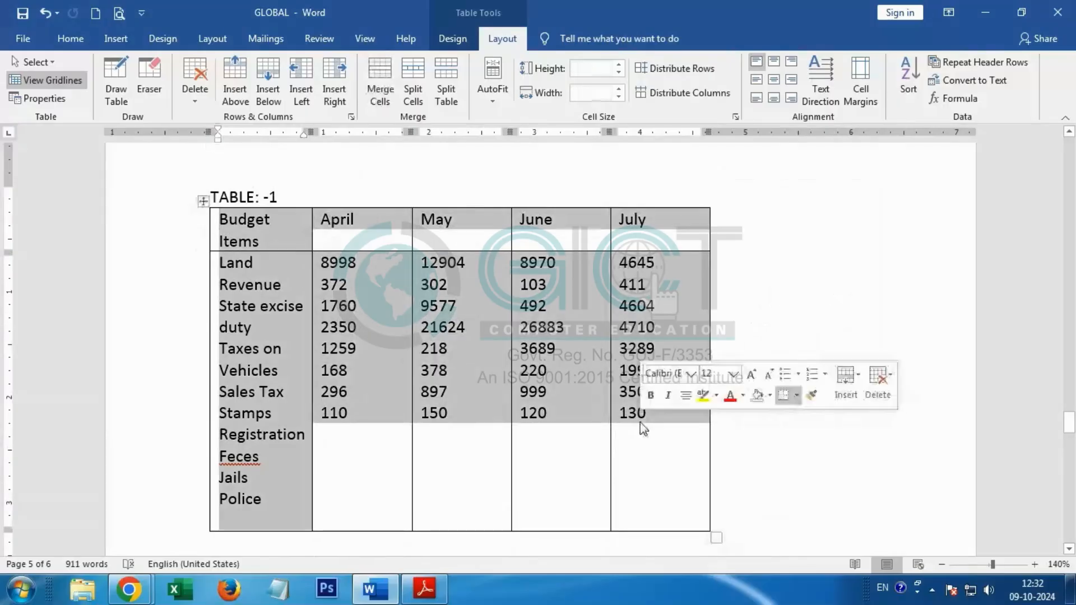
pyautogui.click(492, 85)
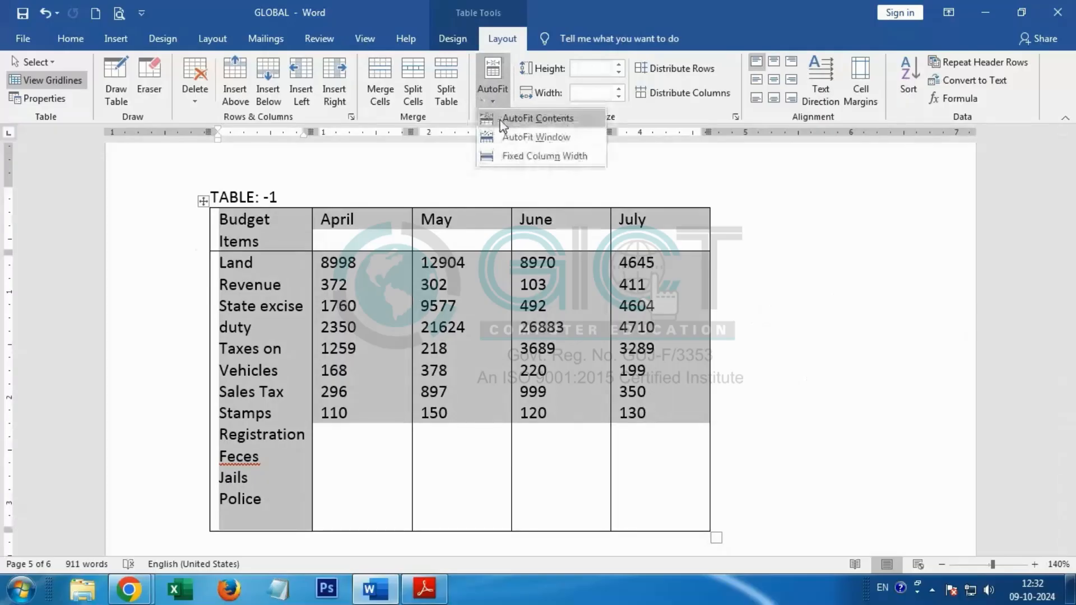
pyautogui.click(530, 139)
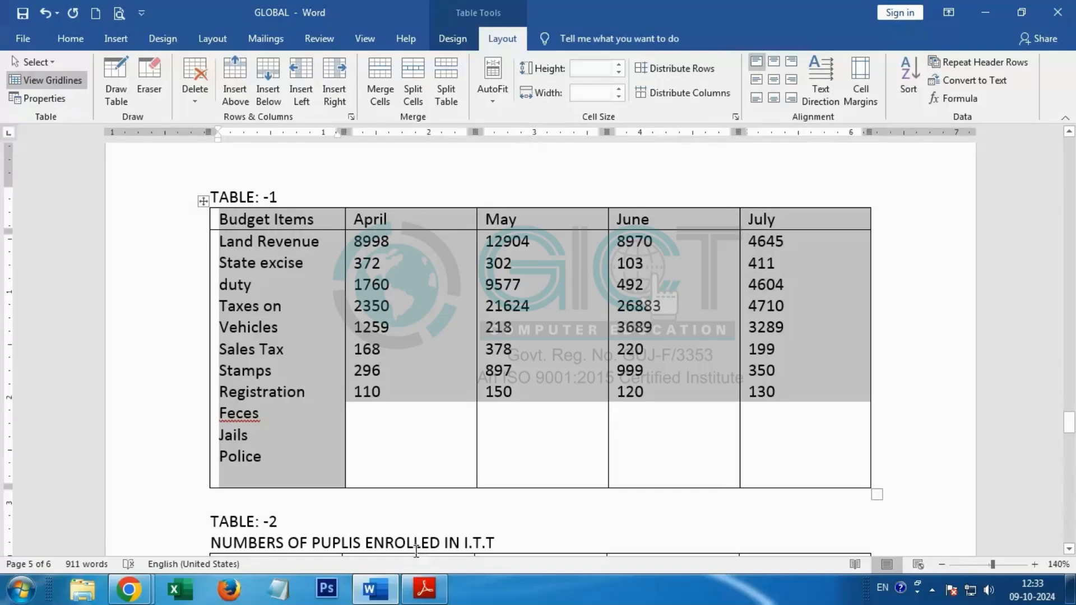
# Check Table 1 in the practice book PDF, then widen the document's Budget Items column to about 1.56"
pyautogui.click(424, 589)
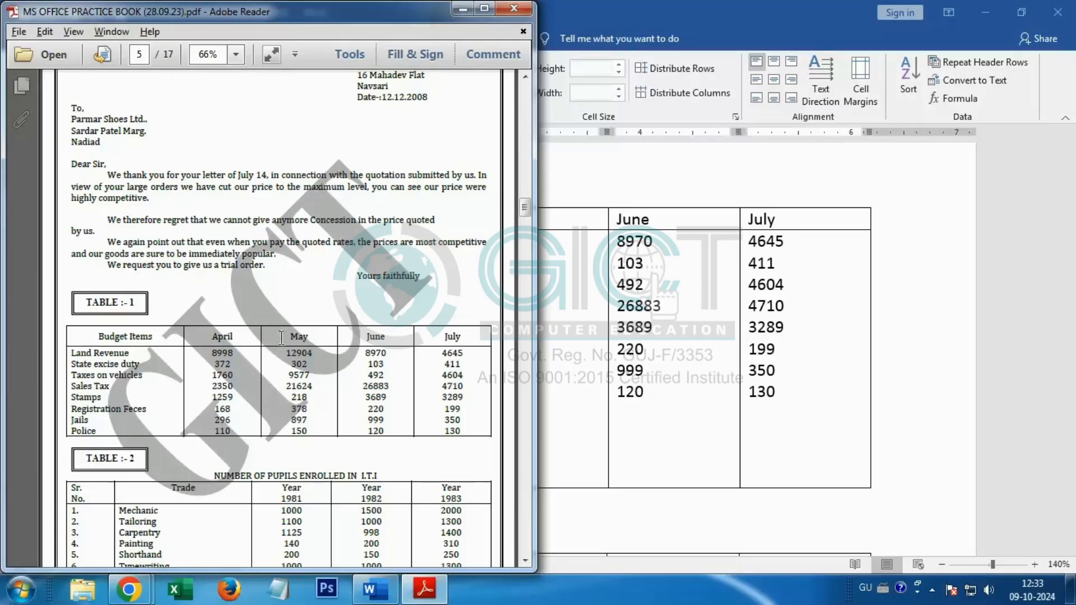
pyautogui.click(600, 341)
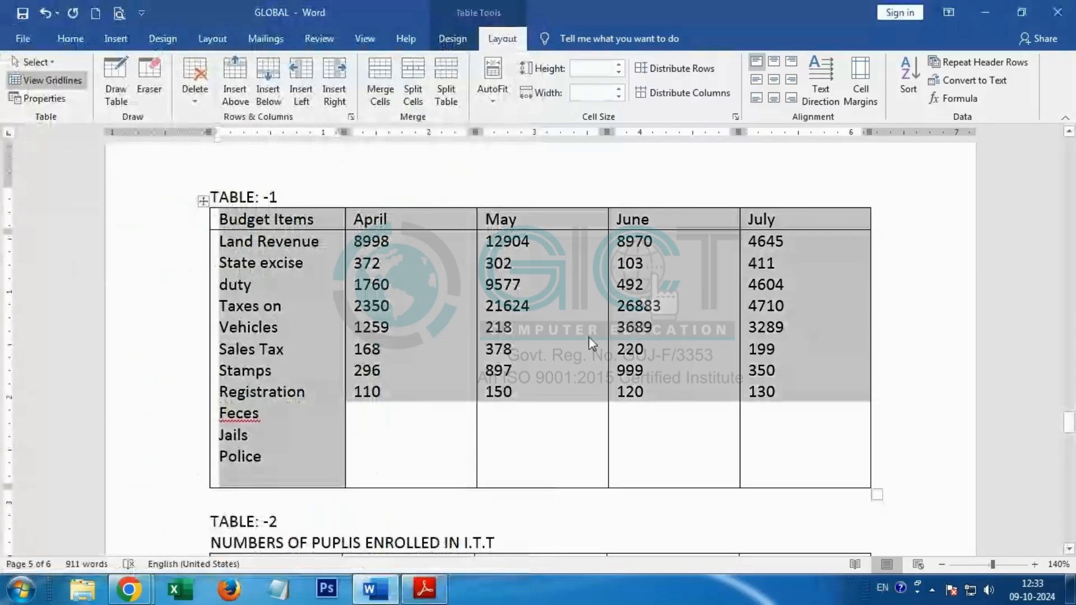
pyautogui.click(309, 334)
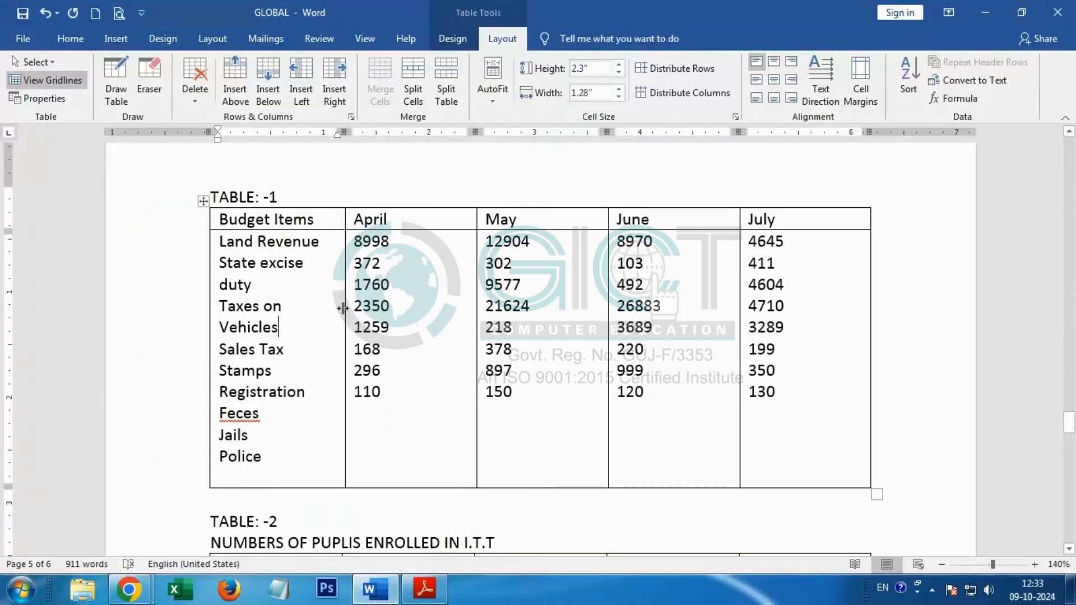
pyautogui.moveTo(343, 307); pyautogui.dragTo(387, 320)
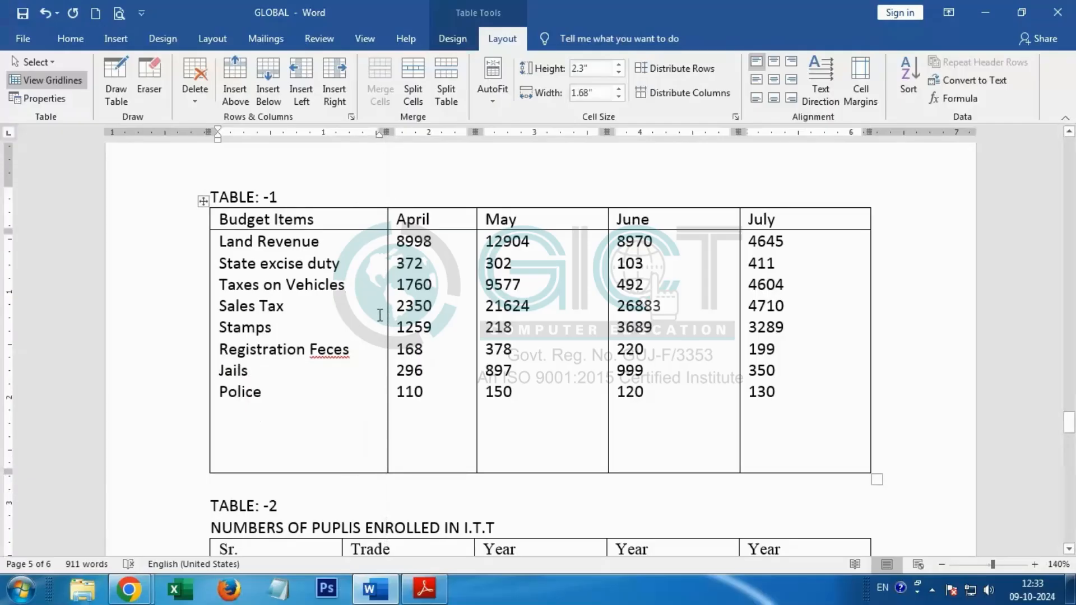
pyautogui.moveTo(387, 318)
pyautogui.mouseDown()
pyautogui.moveTo(359, 312)
pyautogui.moveTo(374, 312)
pyautogui.mouseUp()
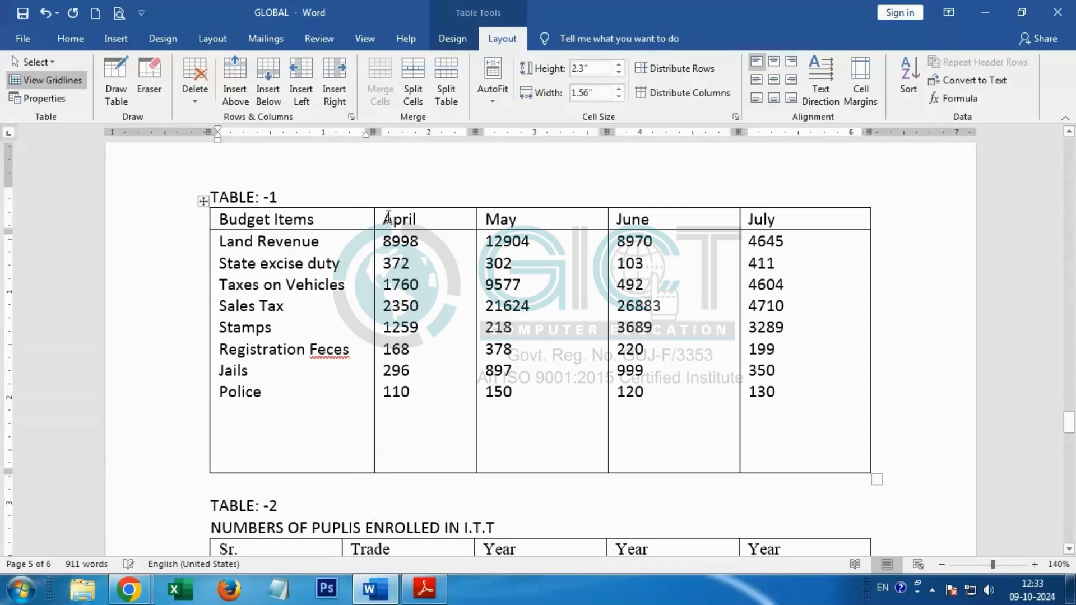
# Distribute the April, May, June and July columns of Table 1 evenly
pyautogui.moveTo(388, 218); pyautogui.dragTo(765, 358)
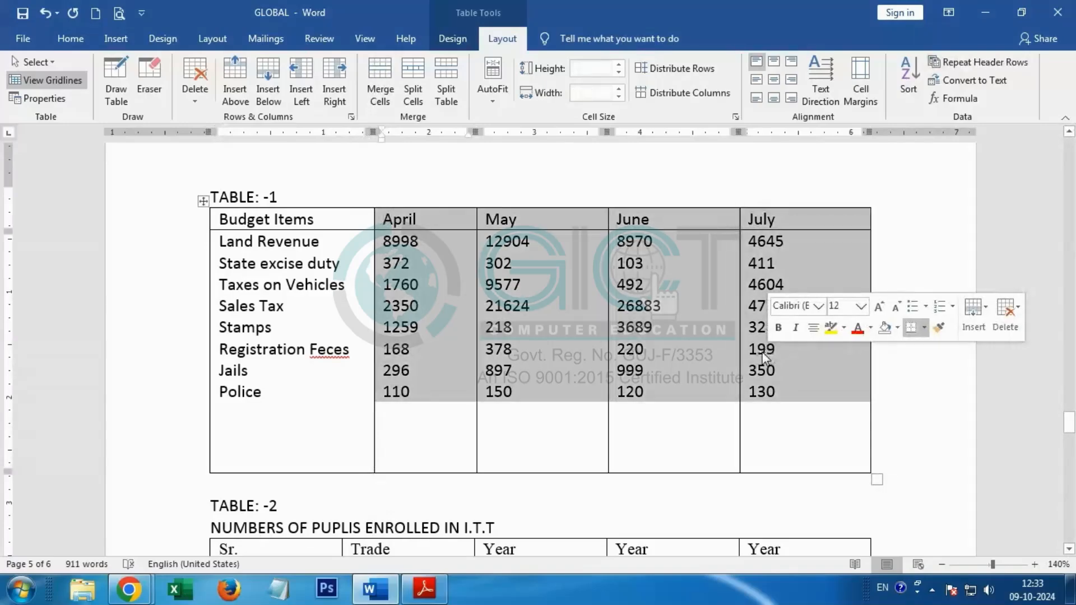
pyautogui.click(691, 95)
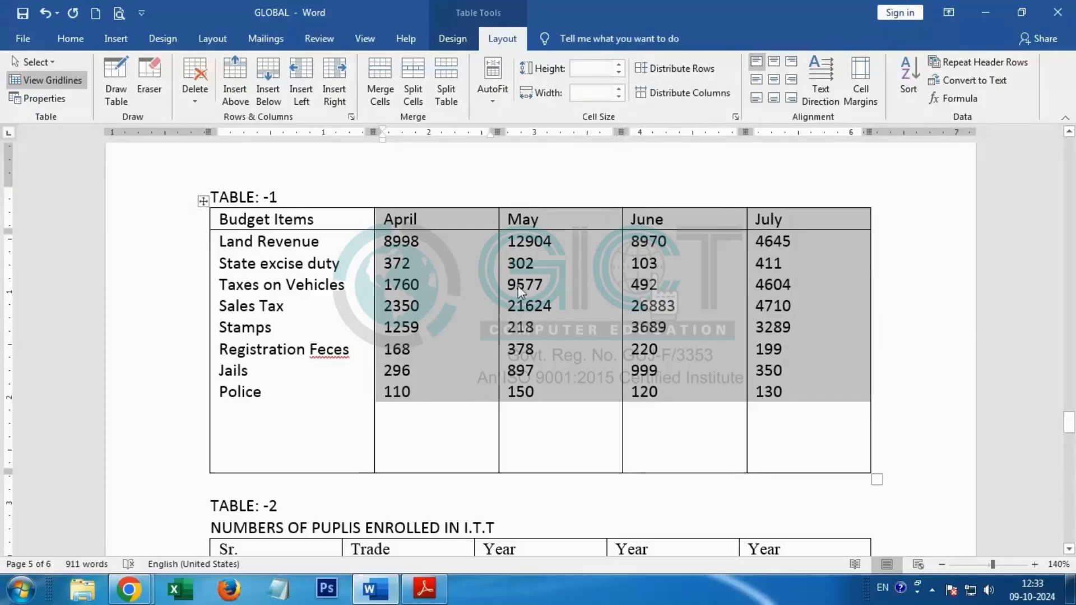
pyautogui.click(350, 274)
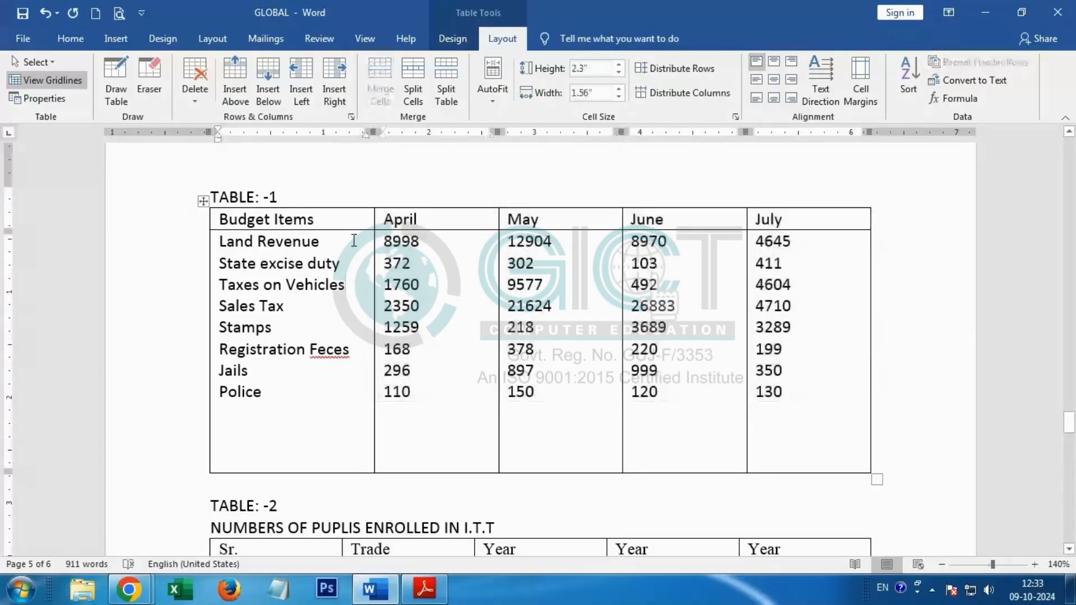
# Compare with the practice book PDF and increase the height of Table 1's header row to about 0.29"
pyautogui.click(424, 588)
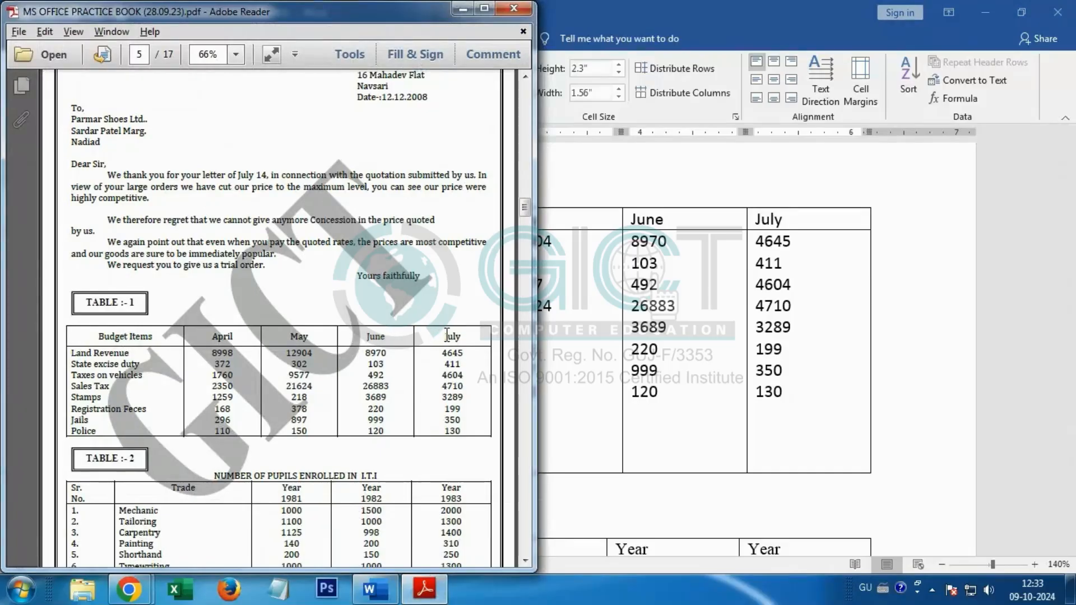
pyautogui.click(608, 310)
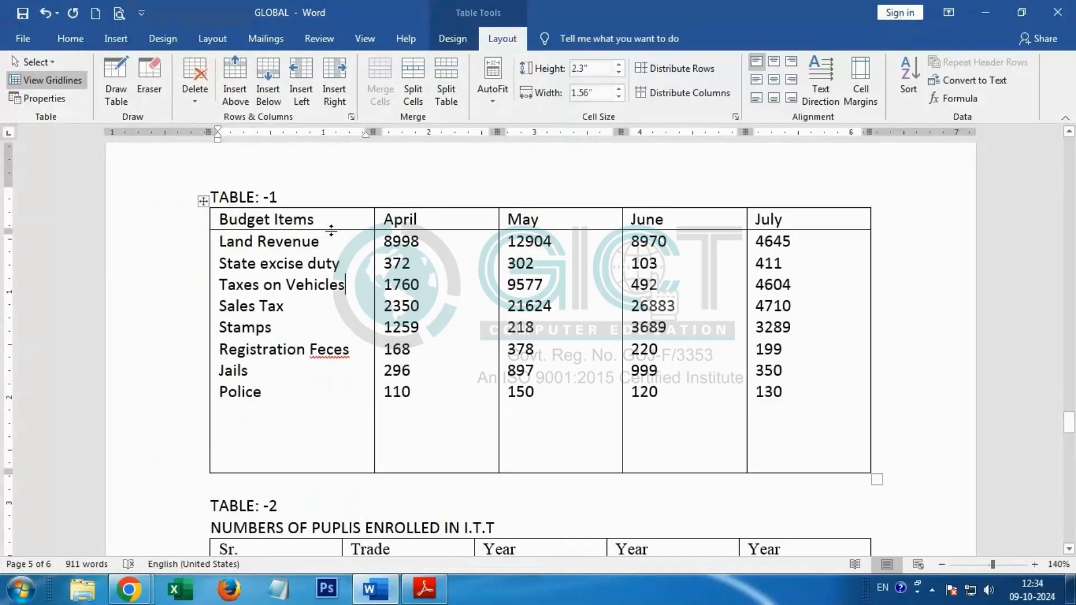
pyautogui.moveTo(331, 229); pyautogui.dragTo(352, 241)
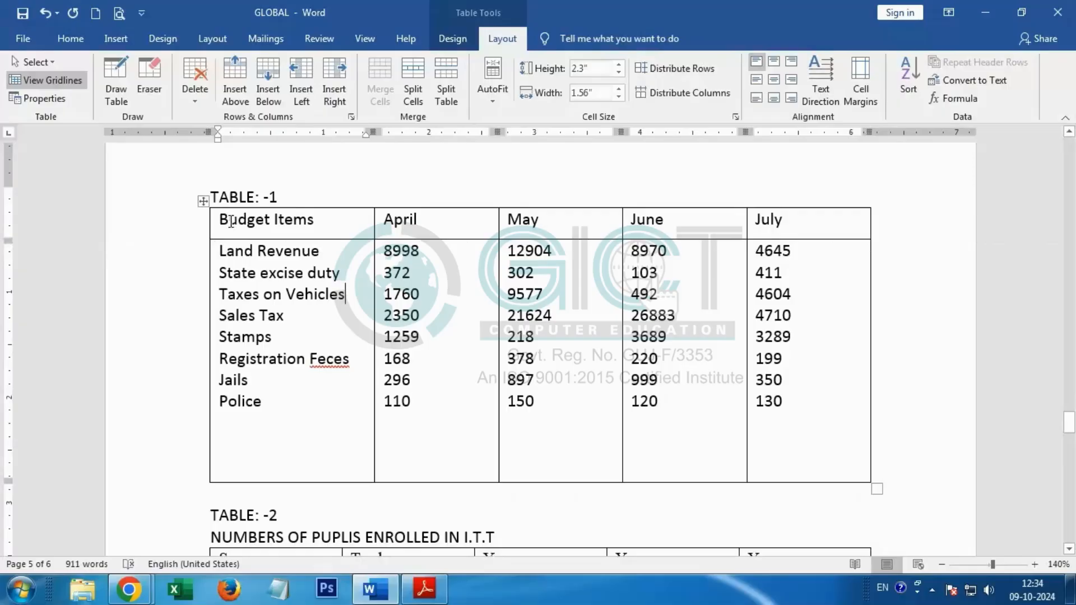
# Check the header in the PDF, then try top-center, top-right and center-left alignments on Table 1's header row, ending with Align Center
pyautogui.click(424, 588)
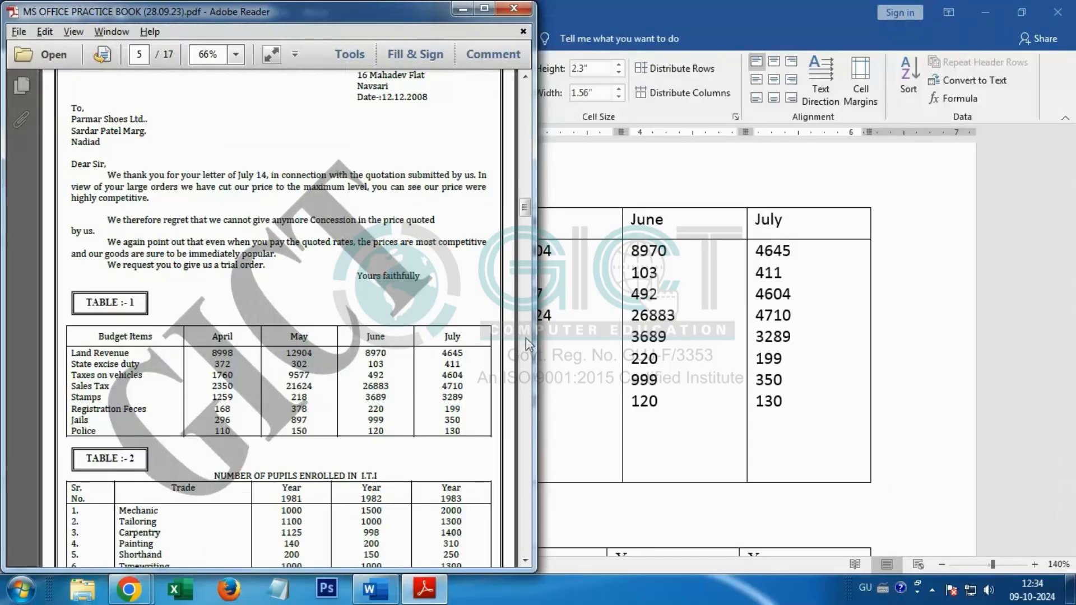
pyautogui.click(601, 334)
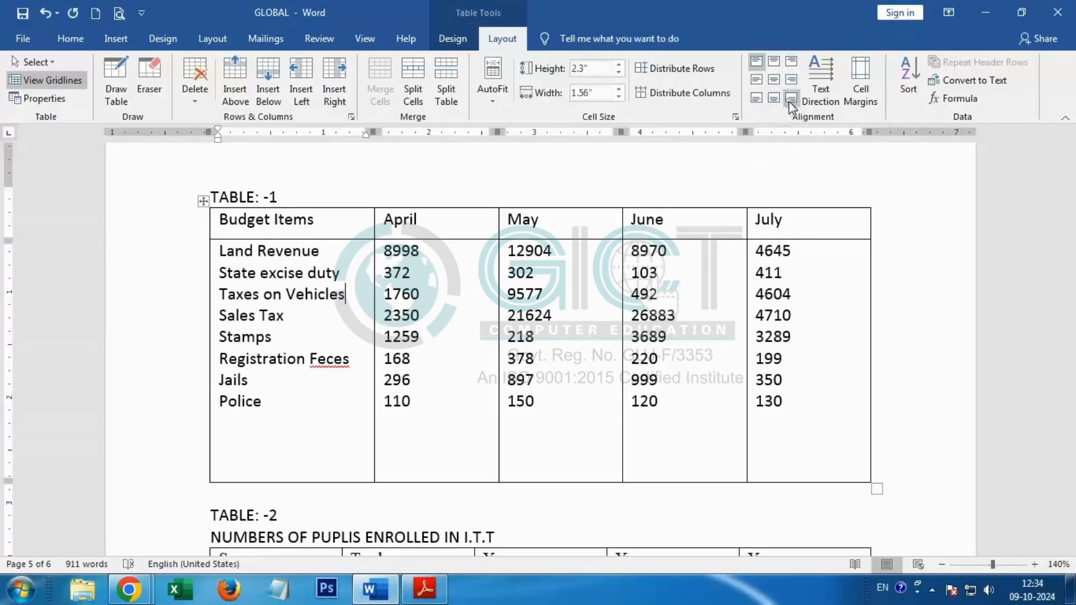
pyautogui.moveTo(222, 220); pyautogui.dragTo(790, 229)
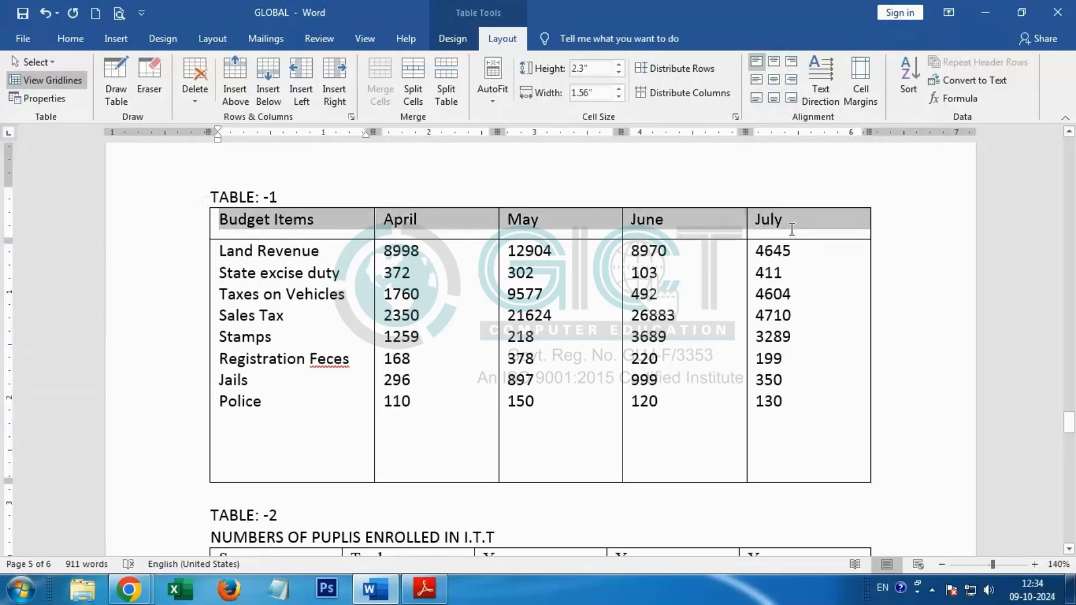
pyautogui.click(778, 65)
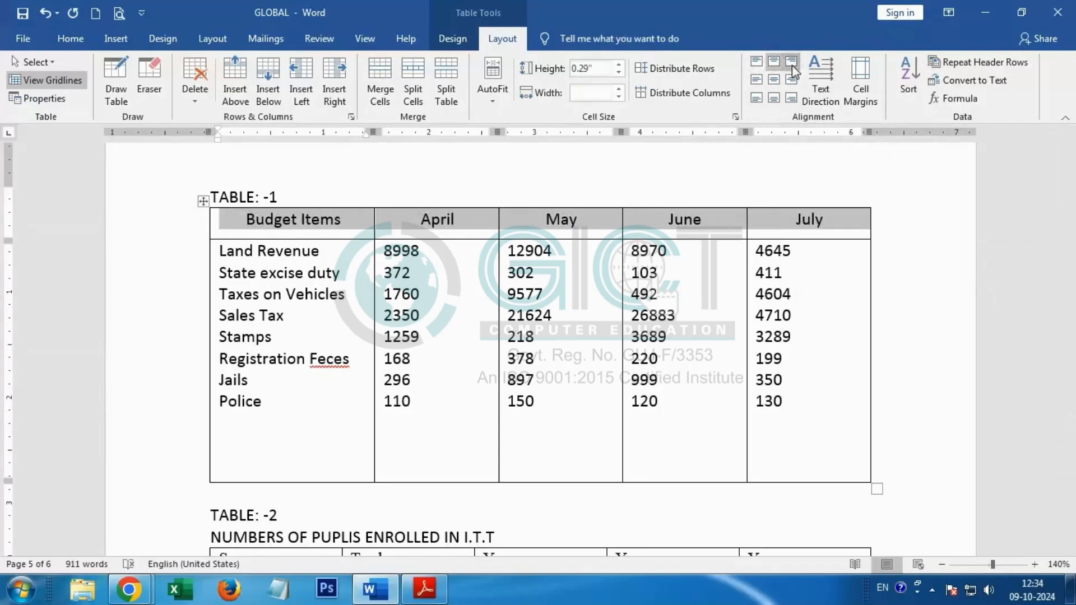
pyautogui.click(792, 65)
pyautogui.click(756, 80)
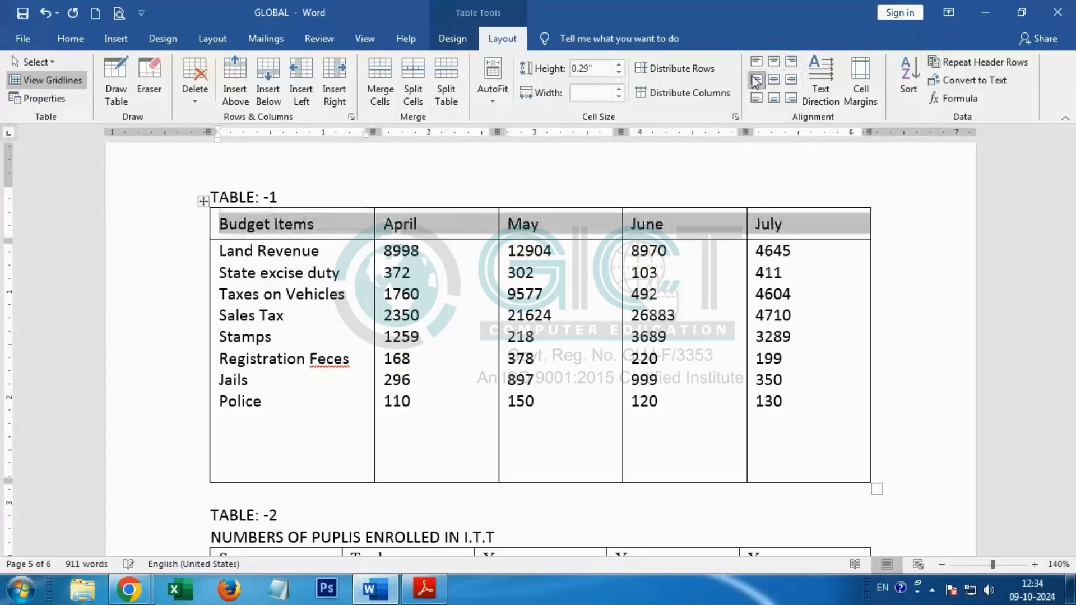
pyautogui.click(774, 80)
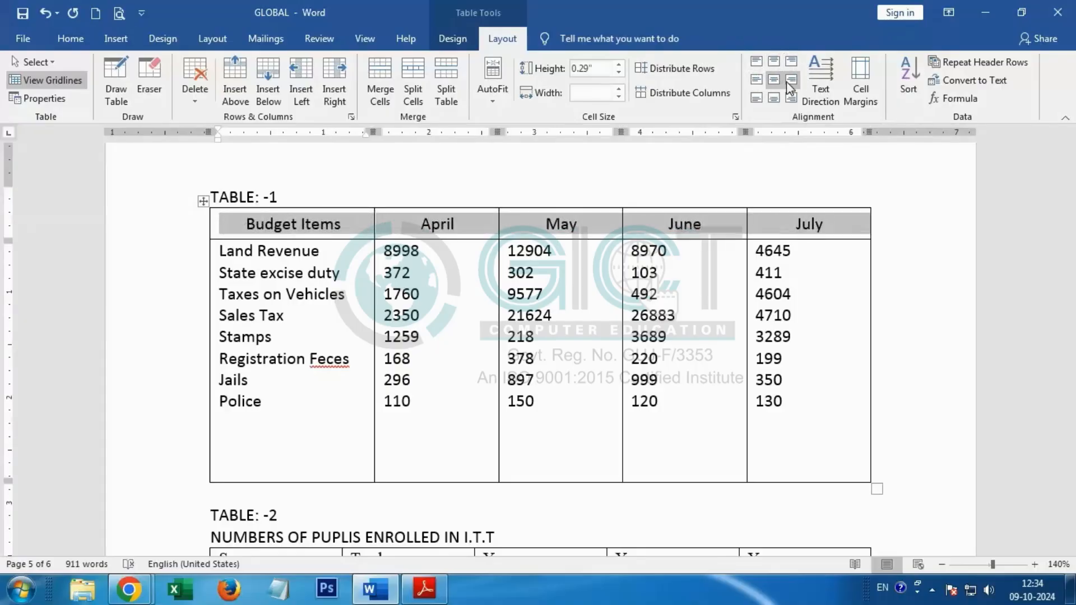
# Try center-right, bottom-left, bottom-center and bottom-right alignments on Table 1's header row, returning to Align Center
pyautogui.click(790, 81)
pyautogui.click(755, 98)
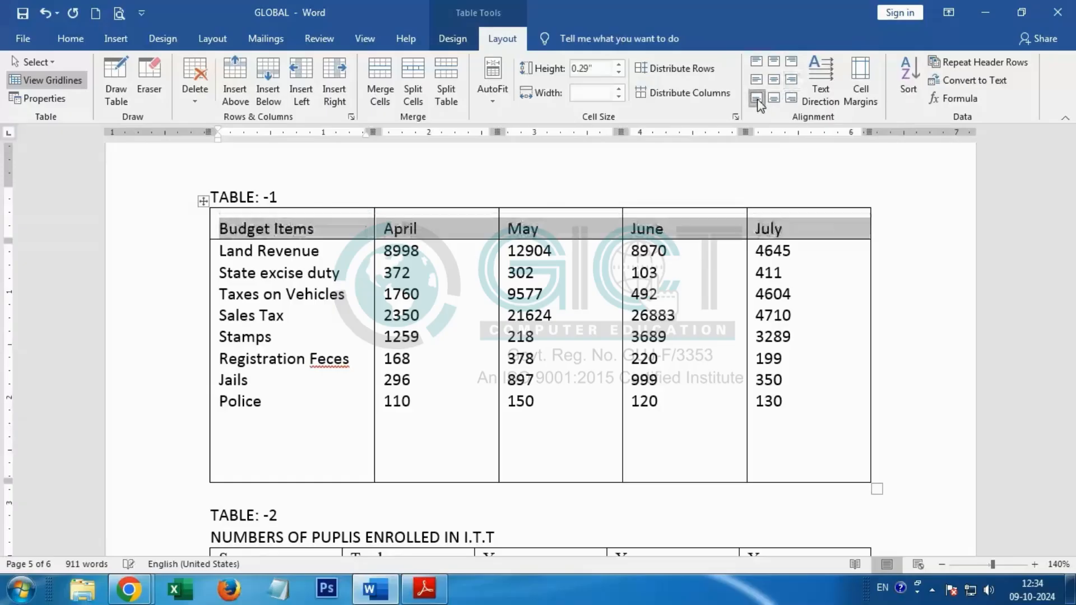
pyautogui.click(774, 98)
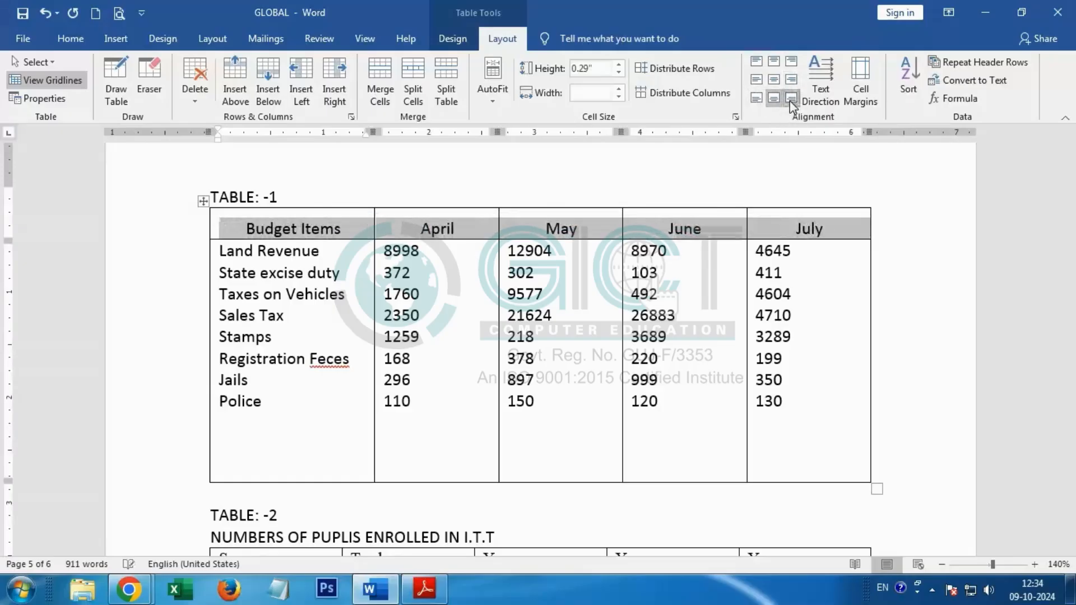
pyautogui.click(791, 100)
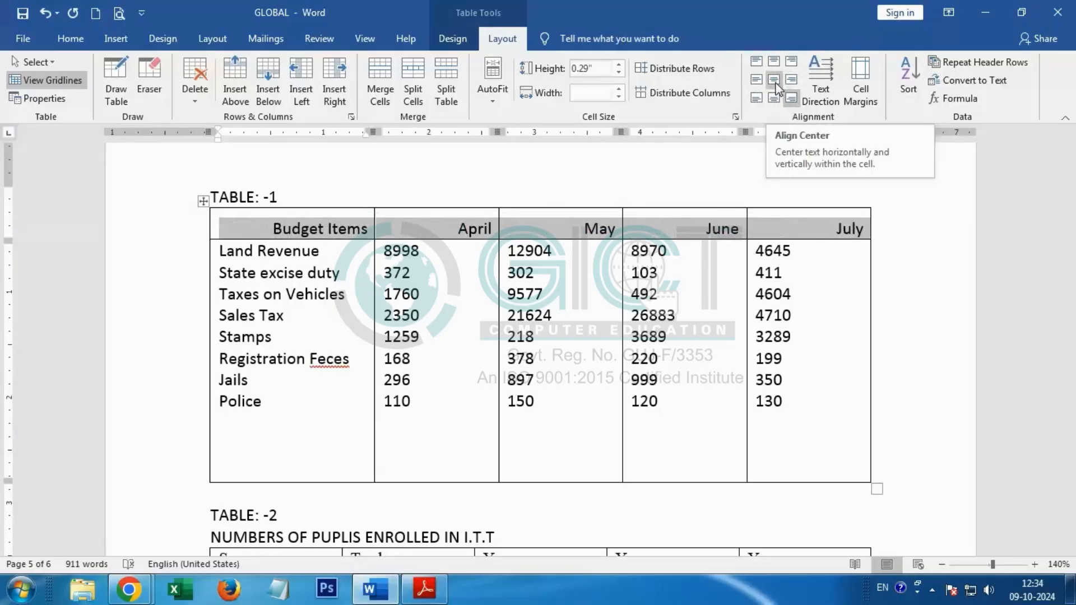
pyautogui.click(776, 85)
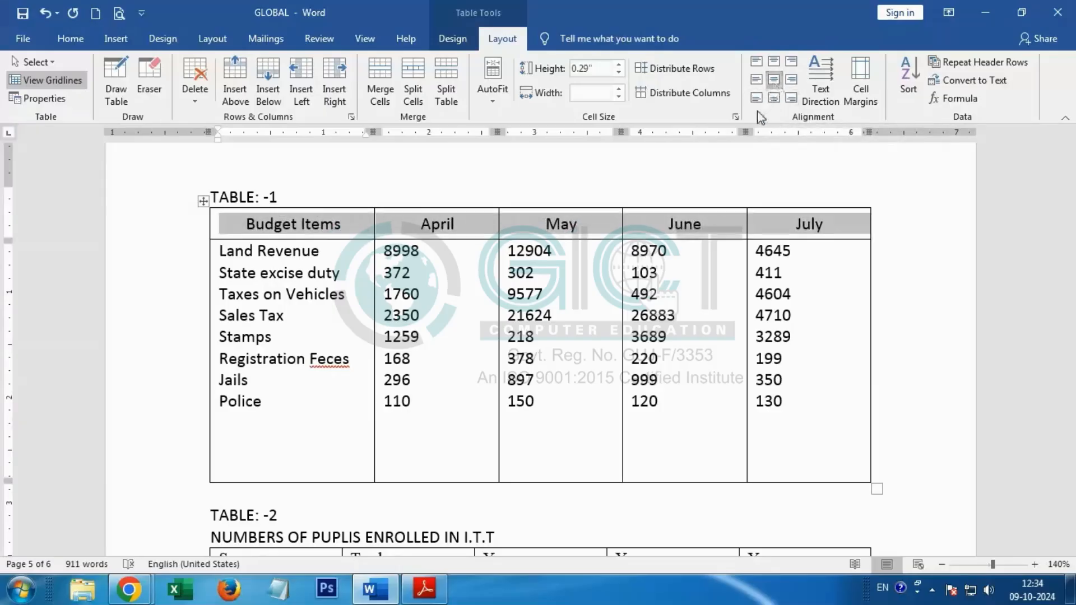
# Compare with the practice book PDF and align the April to July figures below Table 1's header to top center
pyautogui.click(416, 588)
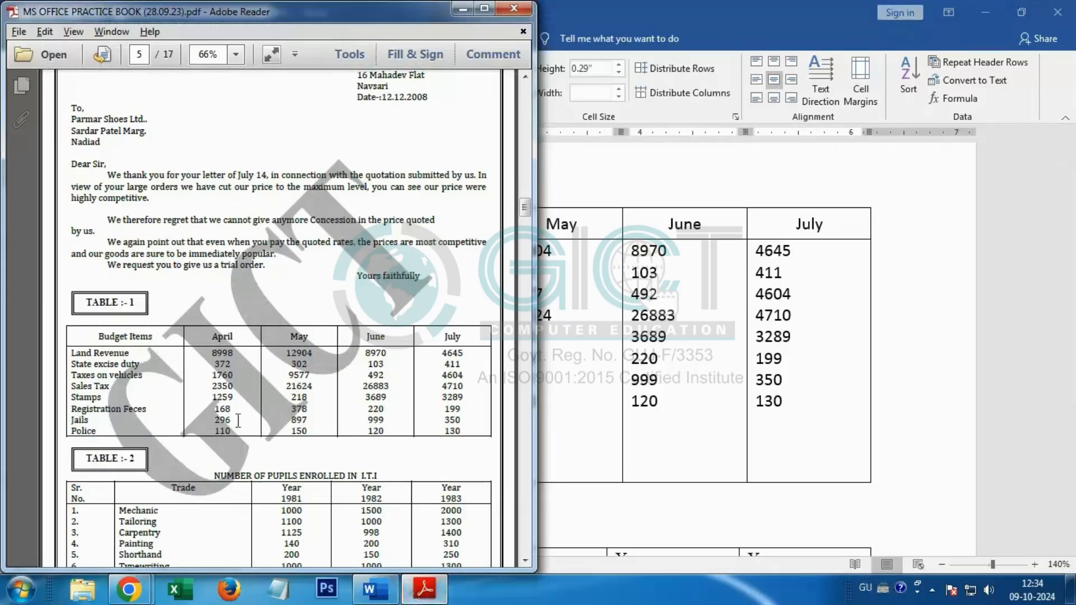
pyautogui.click(649, 365)
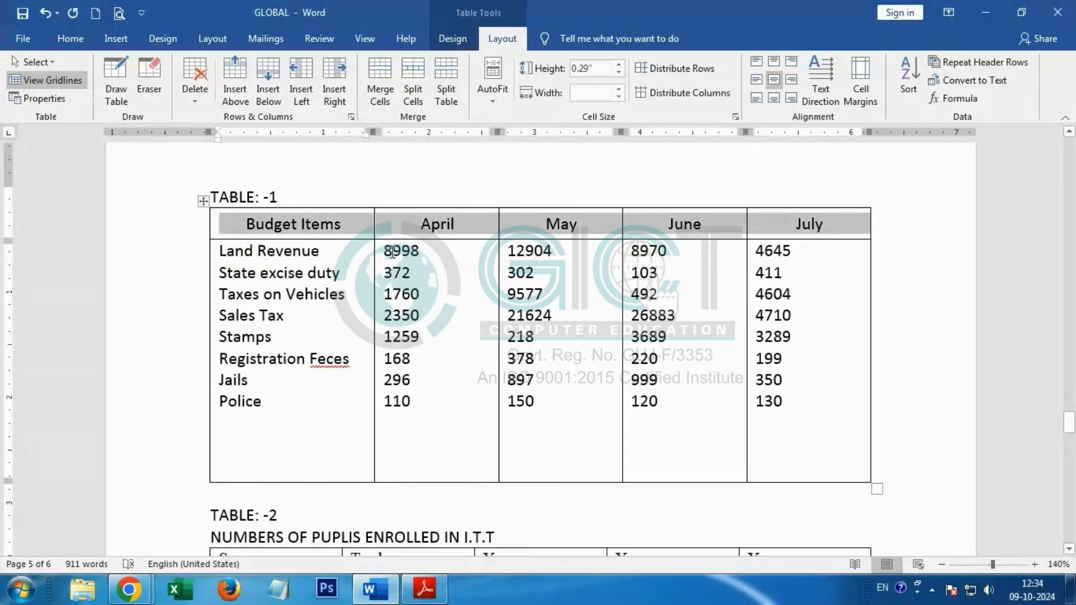
pyautogui.moveTo(394, 250); pyautogui.dragTo(796, 395)
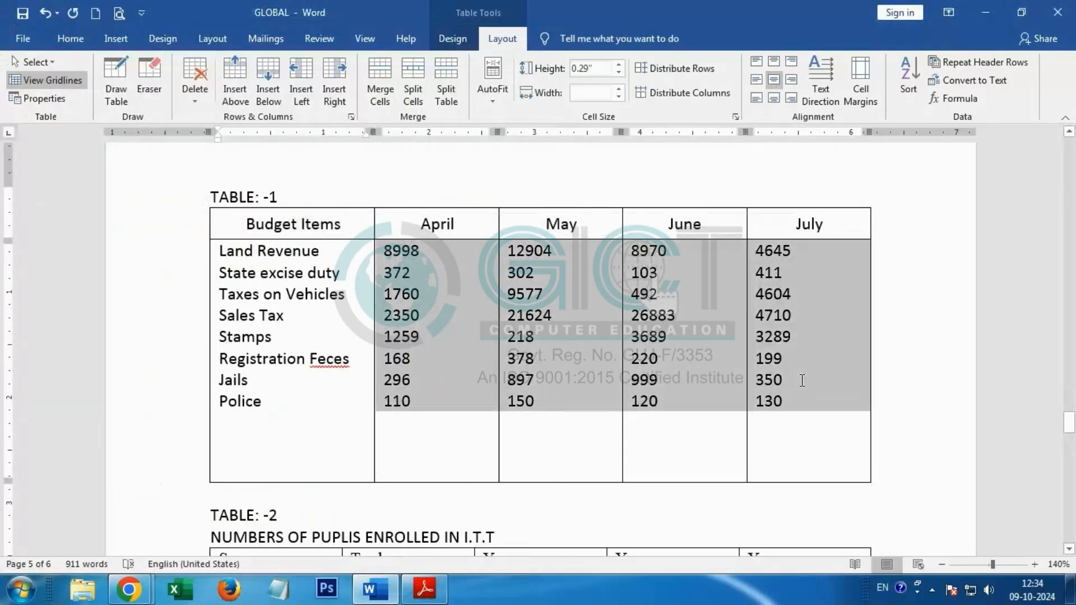
pyautogui.click(774, 61)
pyautogui.click(314, 459)
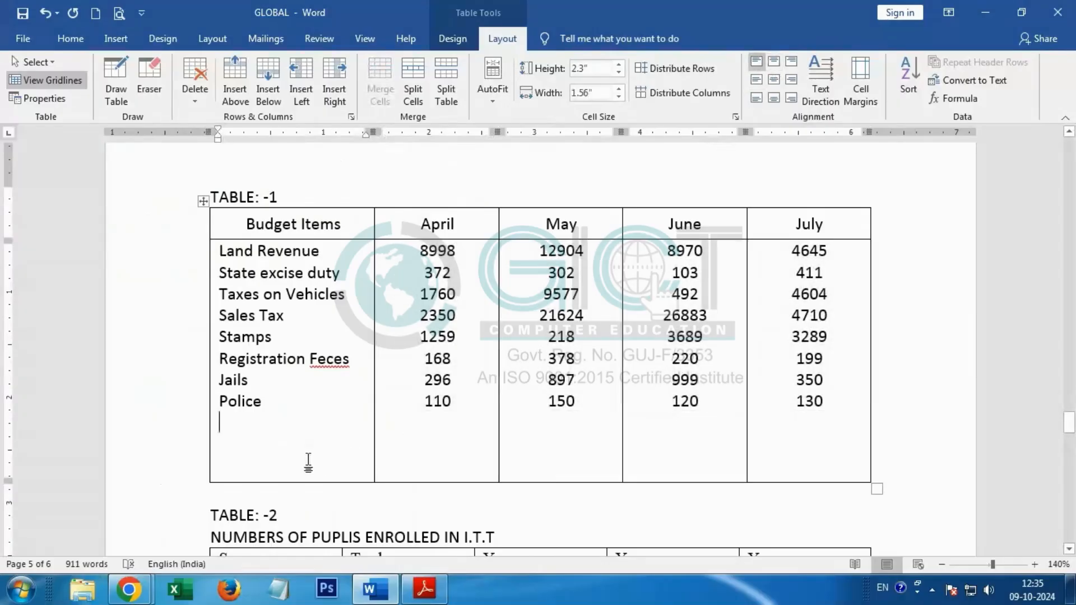
# Using formatting marks as a guide, delete the empty paragraph below Police in Table 1 and shrink the body row to fit its text
pyautogui.scroll(-1, 303, 426)
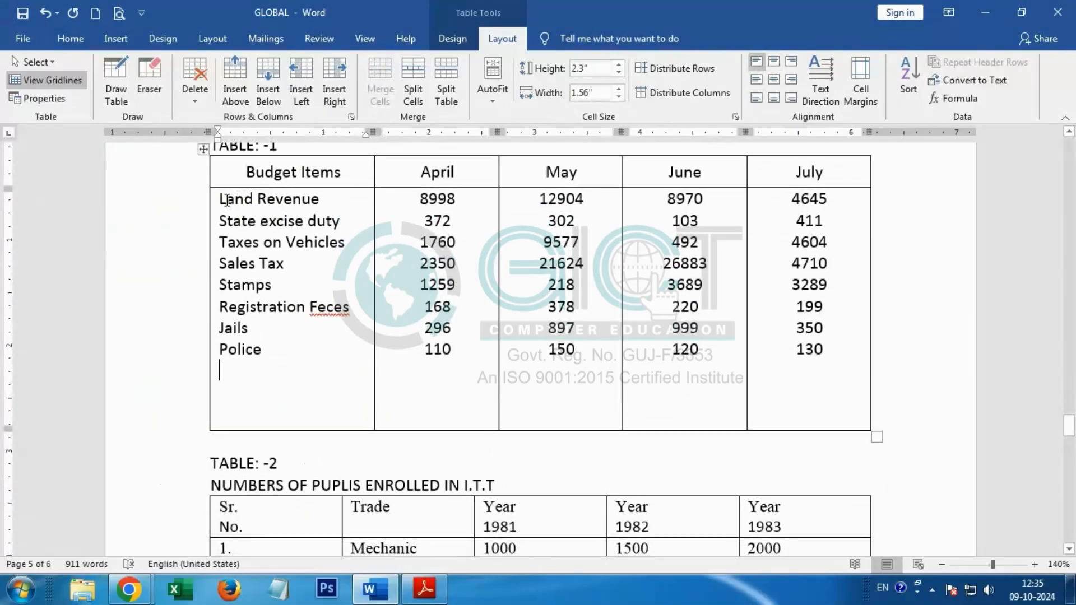
pyautogui.moveTo(215, 205); pyautogui.dragTo(823, 371)
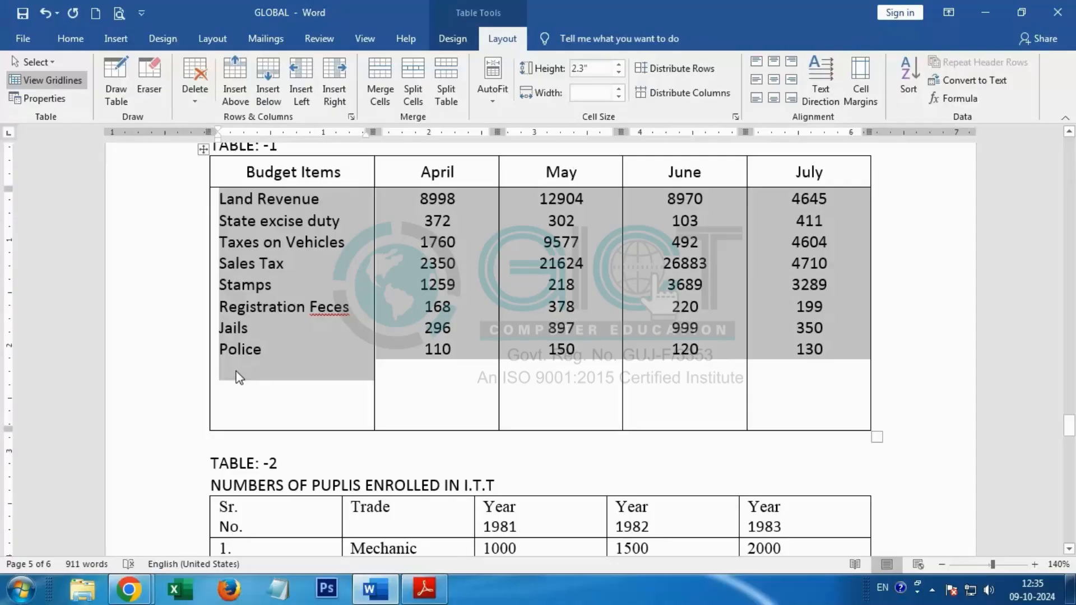
pyautogui.click(84, 40)
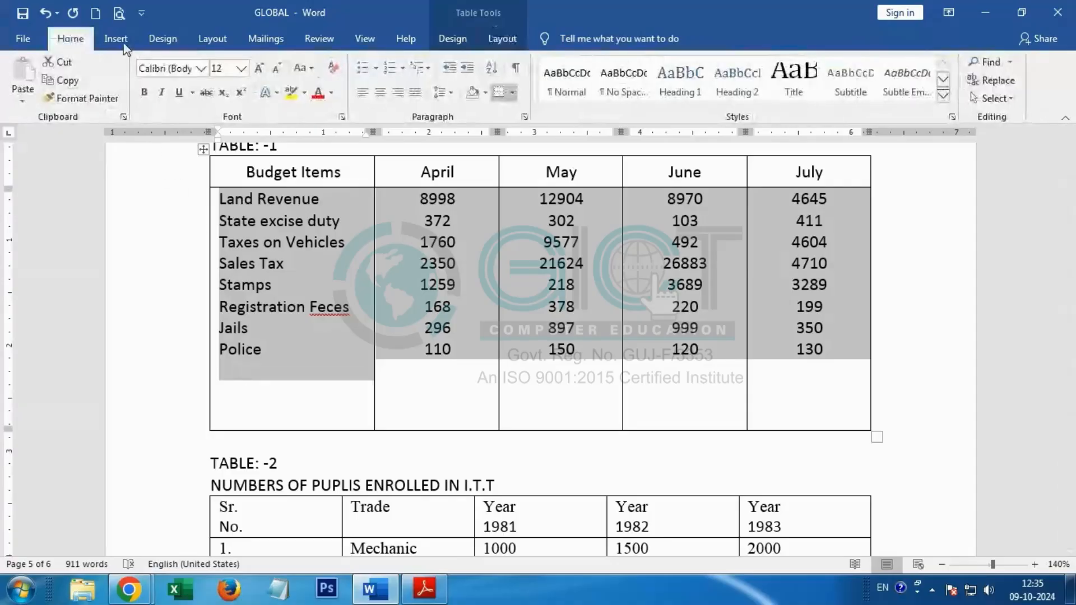
pyautogui.click(514, 70)
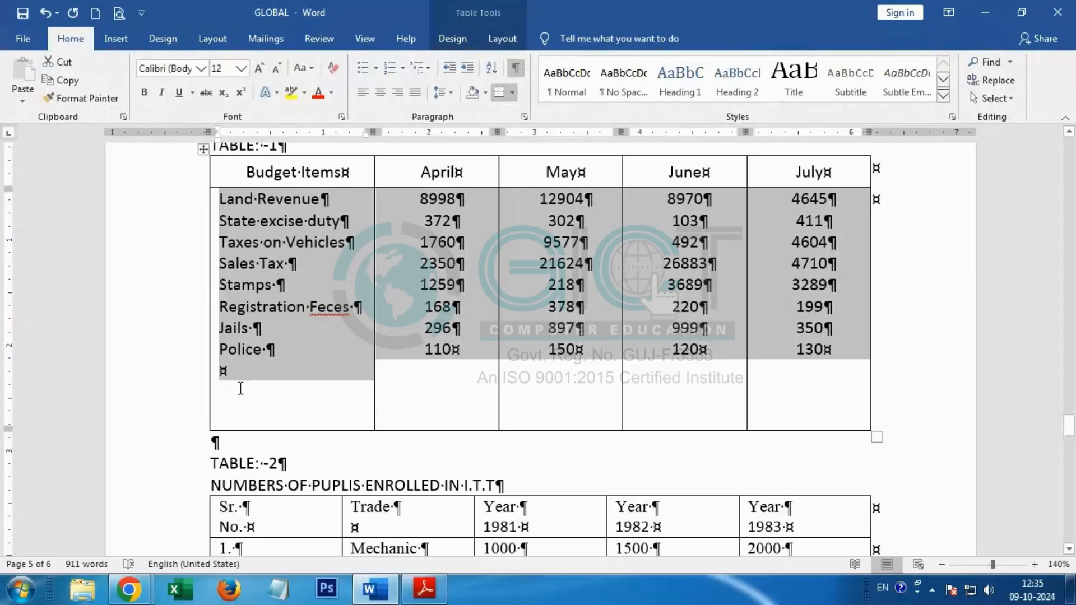
pyautogui.moveTo(223, 385); pyautogui.dragTo(223, 381)
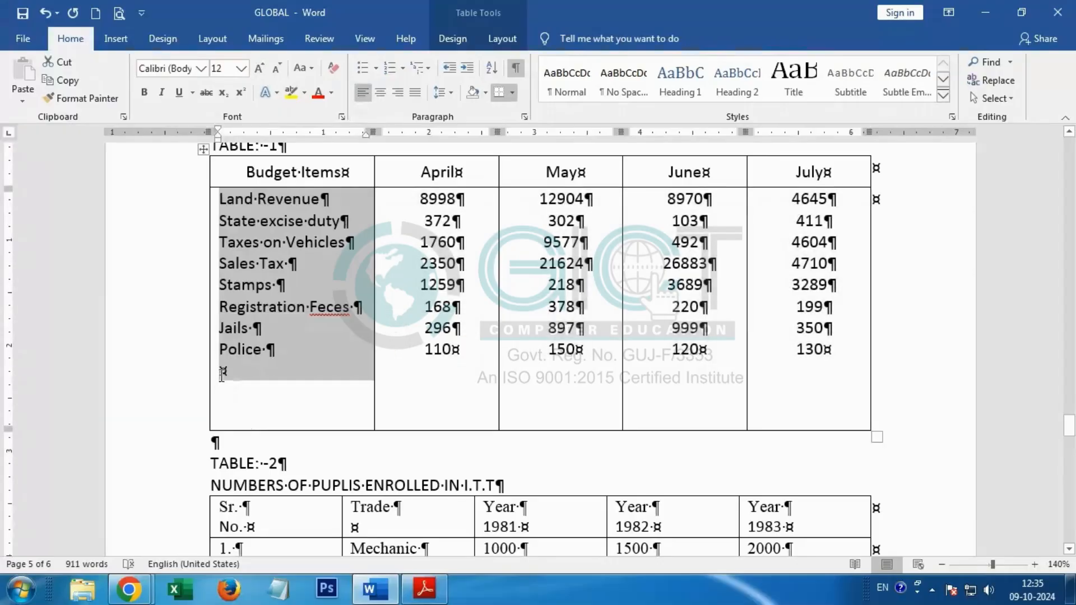
pyautogui.click(224, 372)
pyautogui.press('BackSpace')
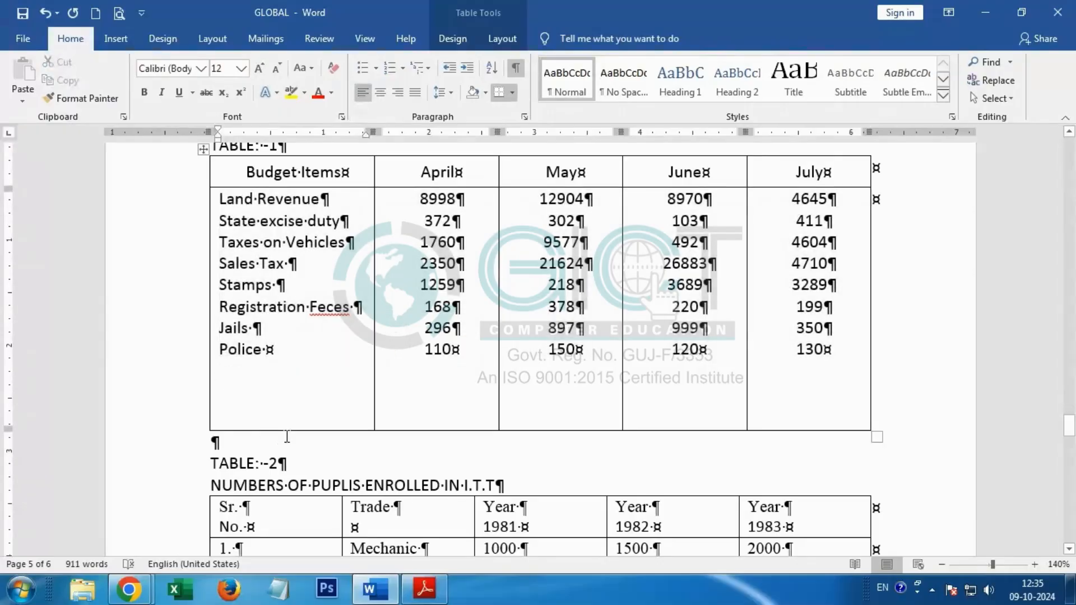
pyautogui.click(514, 70)
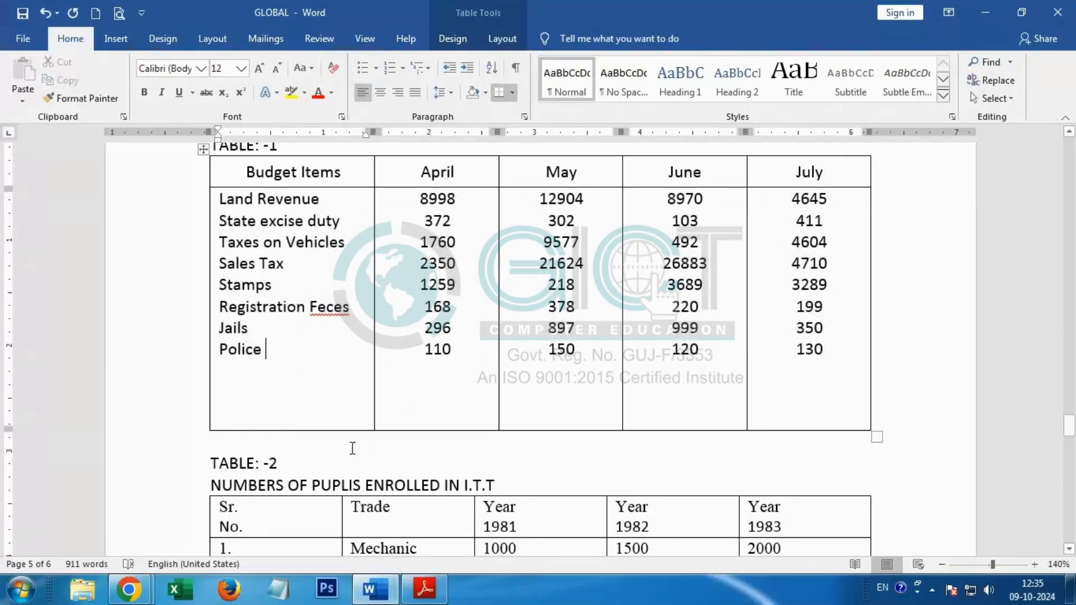
pyautogui.moveTo(350, 429); pyautogui.dragTo(361, 359)
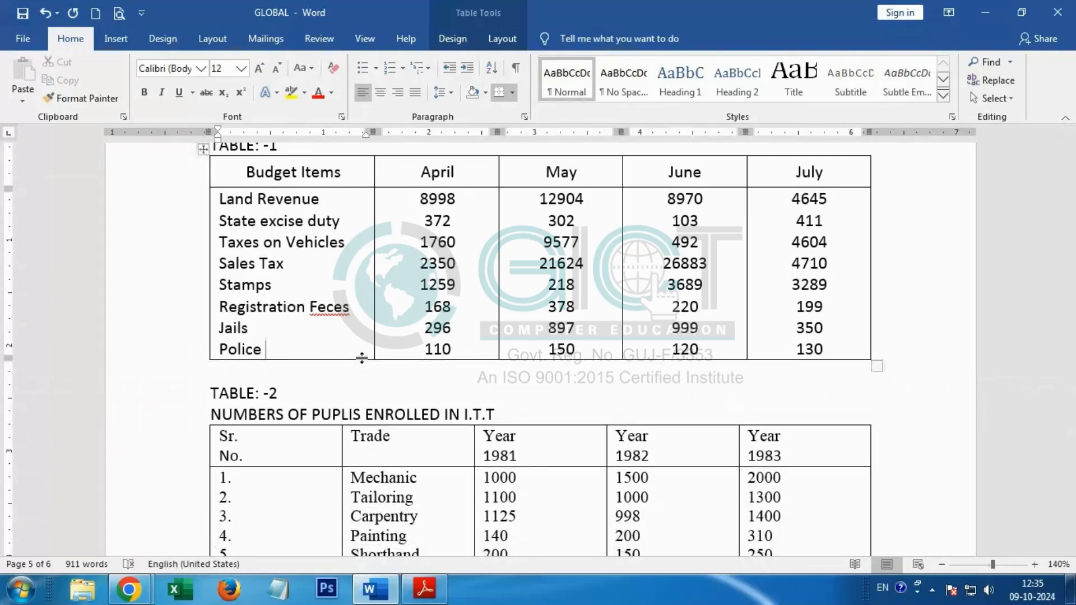
pyautogui.scroll(3, 447, 457)
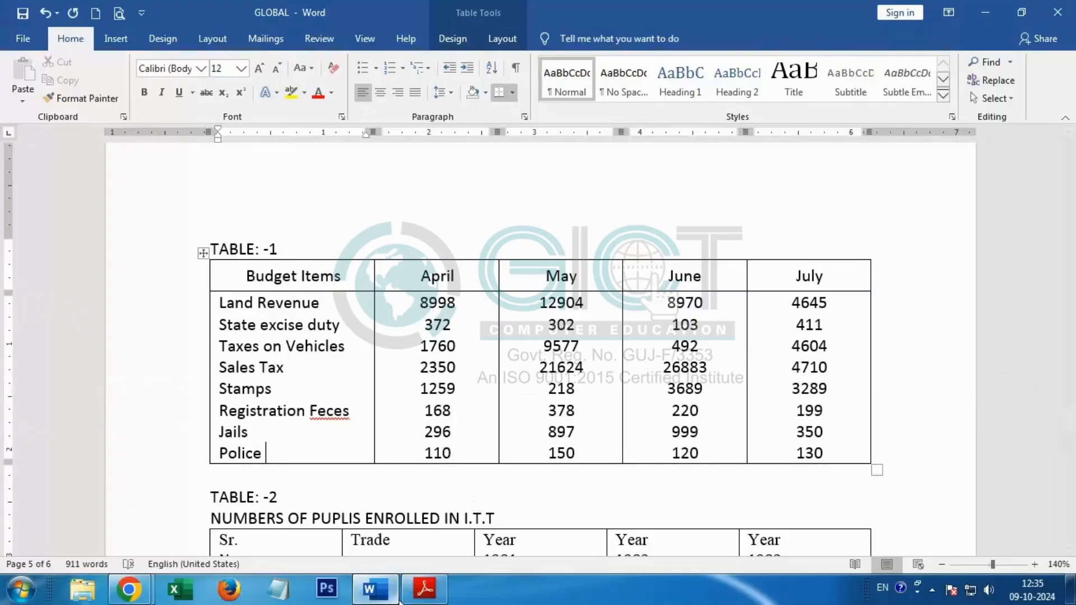
# Check the practice book PDF and center the heading "NUMBERS OF PUPLIS ENROLLED IN I.T.T" above Table 2
pyautogui.click(424, 588)
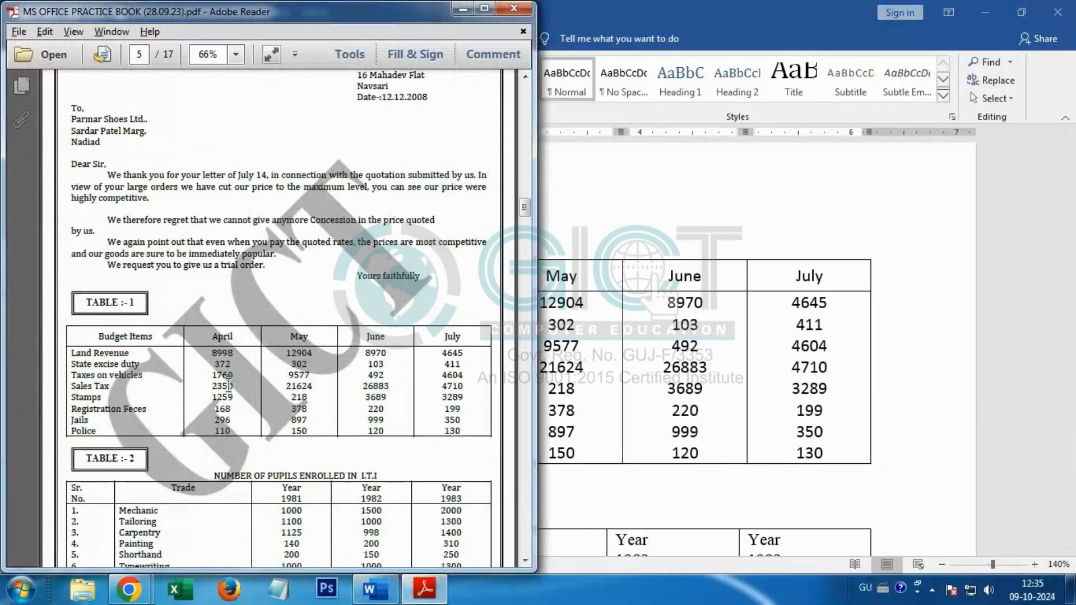
pyautogui.click(679, 389)
pyautogui.scroll(-4, 637, 402)
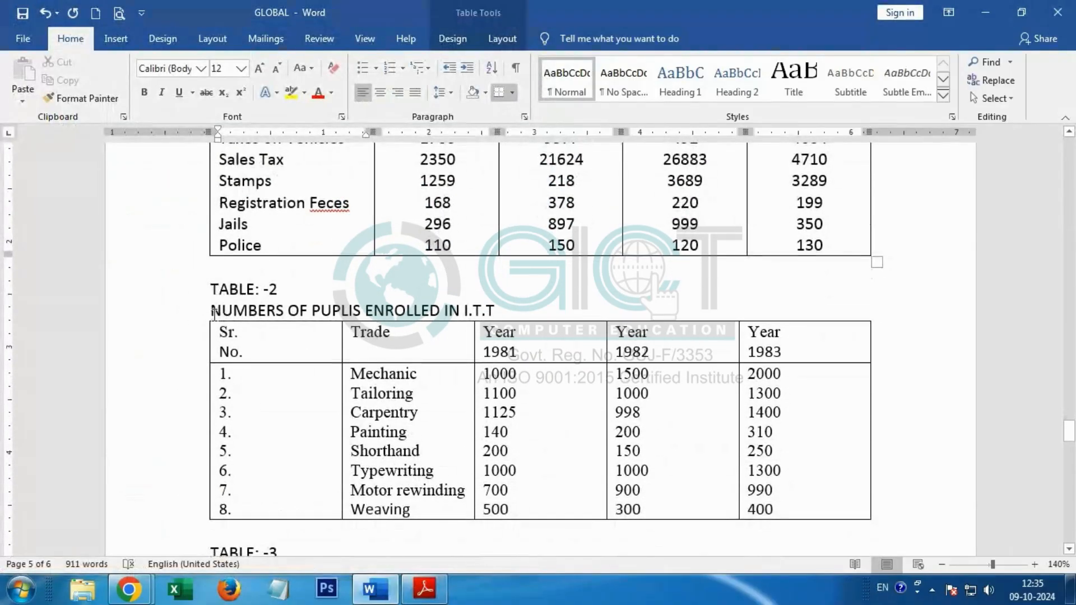
pyautogui.moveTo(210, 313); pyautogui.dragTo(501, 311)
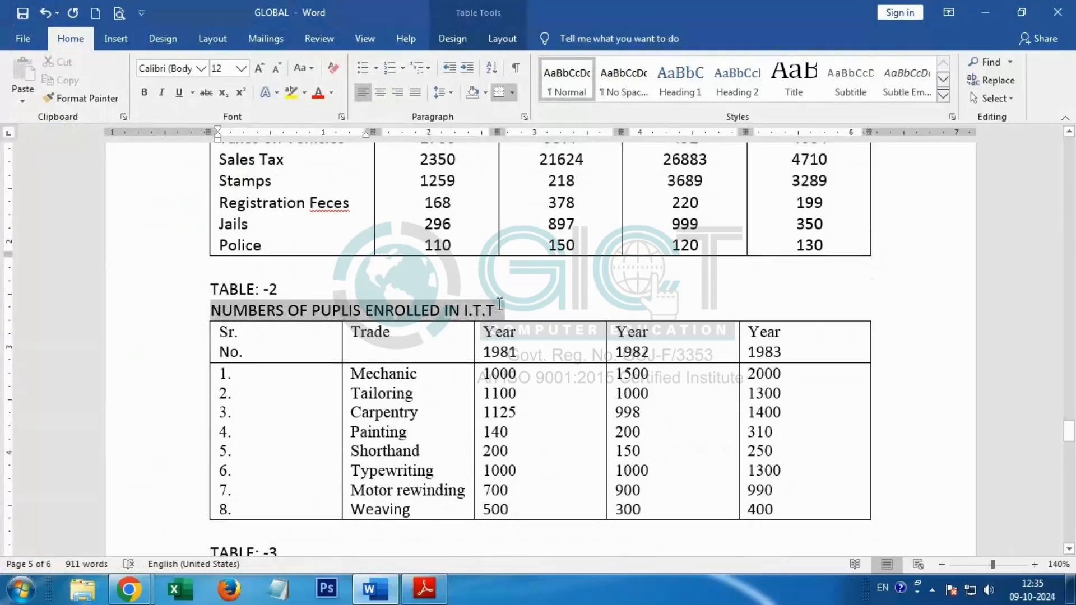
pyautogui.click(380, 96)
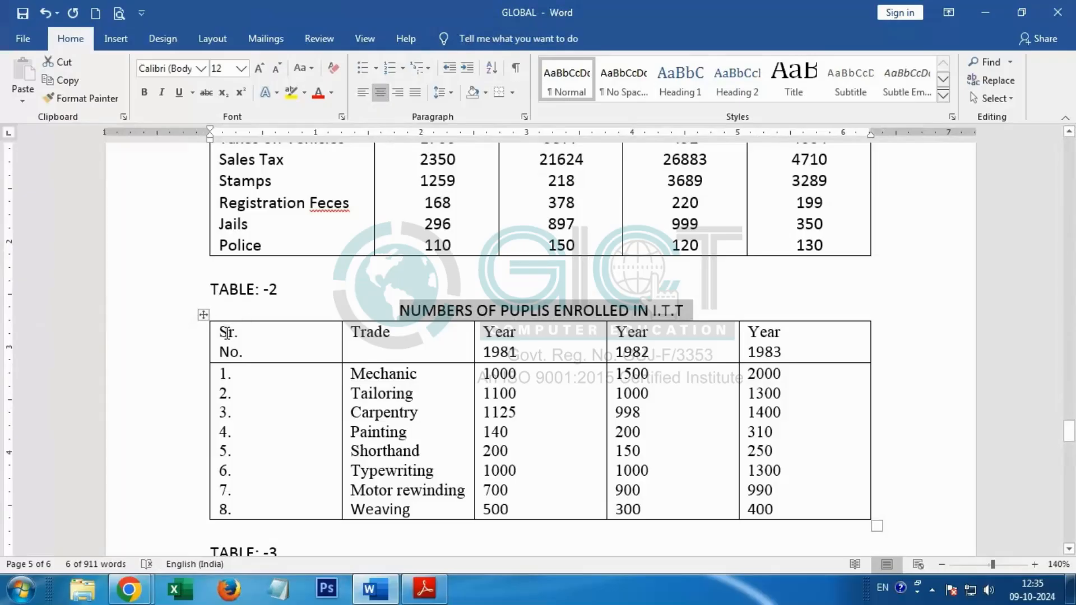
# Set all text in Table 2 to Calibri (Body) at size 12 and apply AutoFit to the table
pyautogui.moveTo(227, 333); pyautogui.dragTo(810, 451)
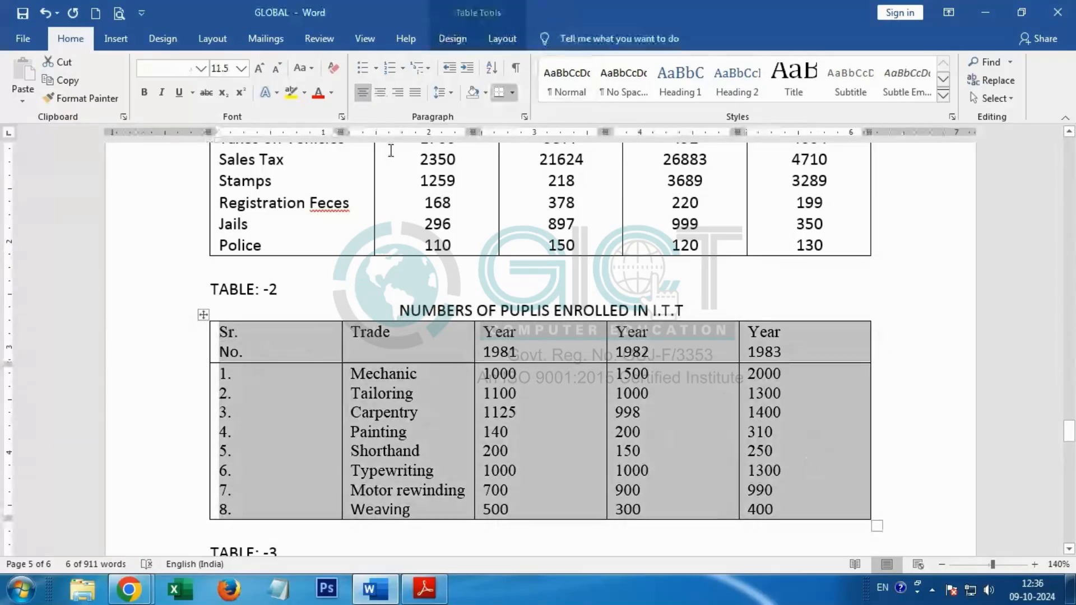
pyautogui.click(200, 72)
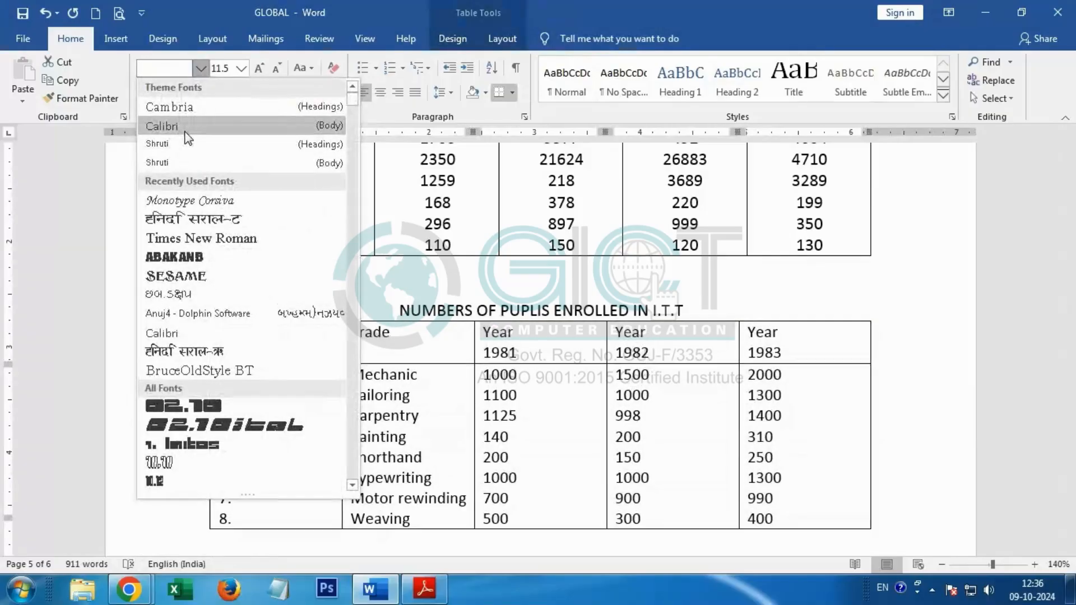
pyautogui.click(187, 132)
pyautogui.click(241, 69)
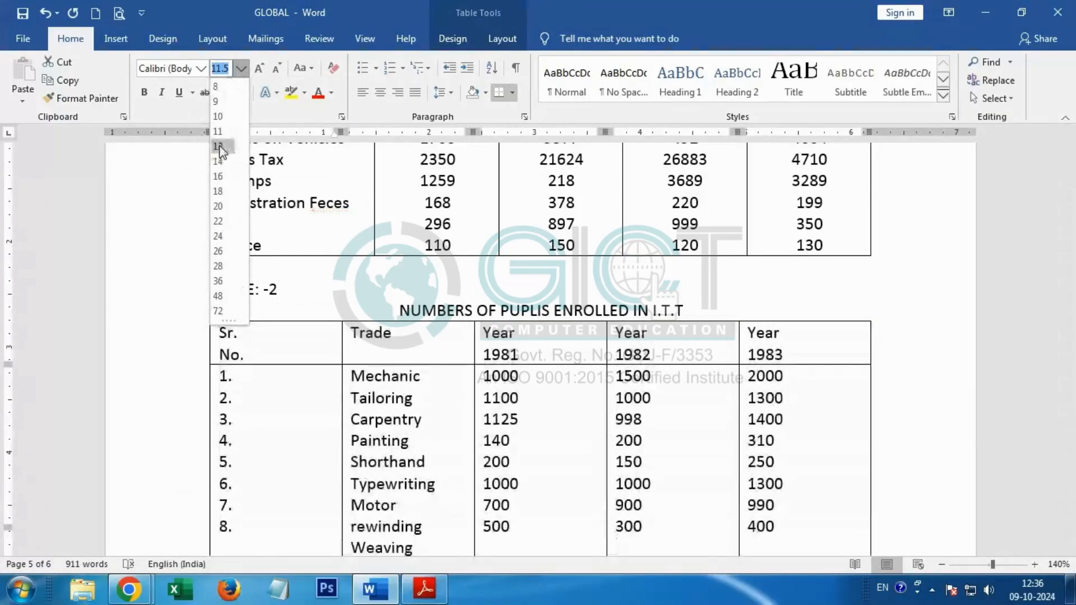
pyautogui.click(222, 143)
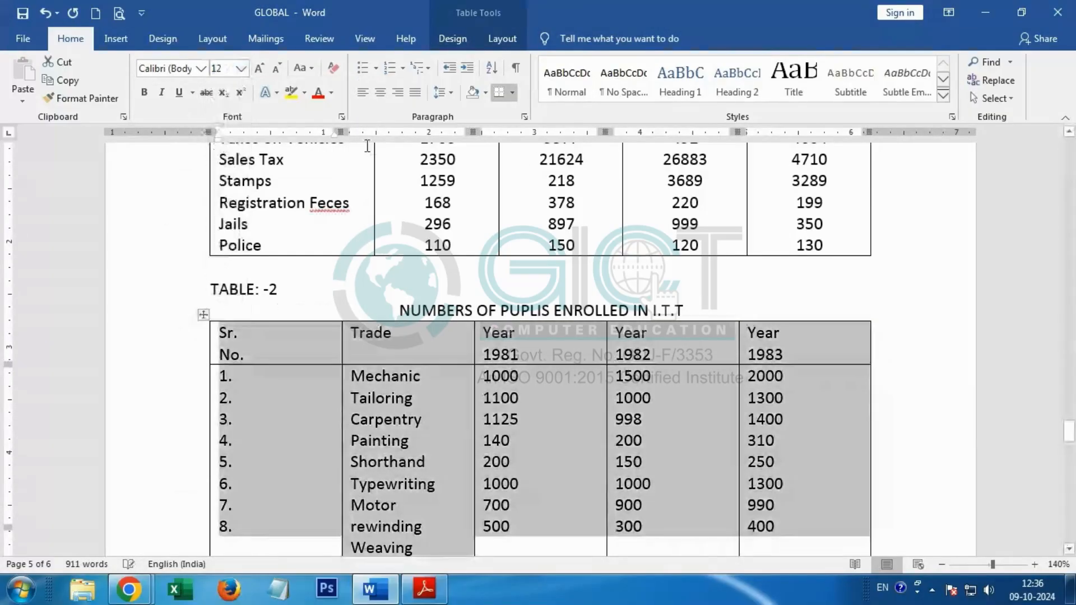
pyautogui.click(502, 38)
pyautogui.click(493, 90)
pyautogui.click(510, 141)
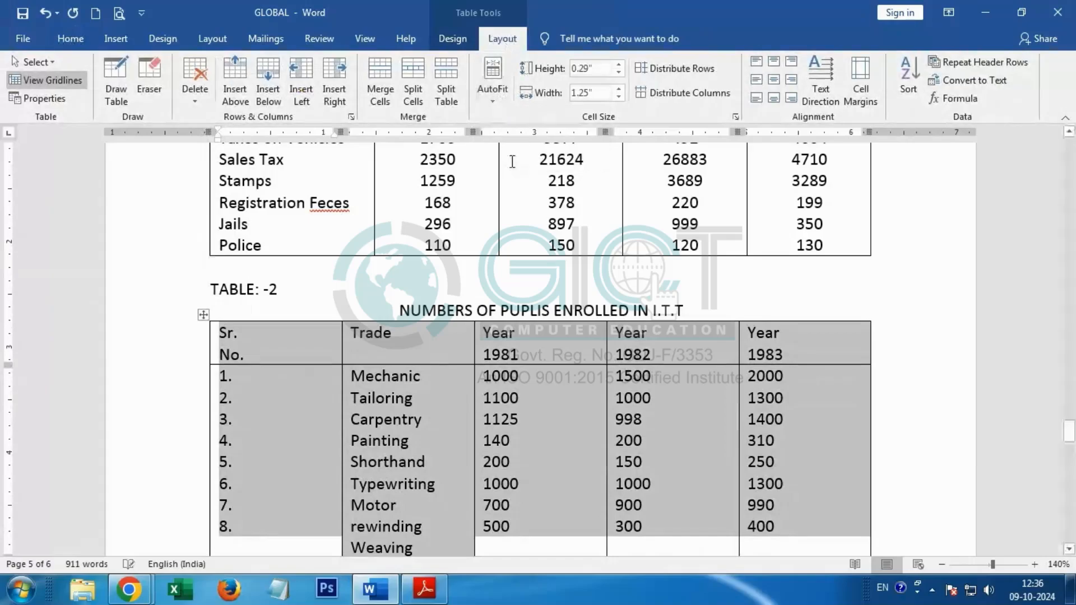
# Examine the column layout of Table 2 in the practice book PDF
pyautogui.scroll(-3, 337, 344)
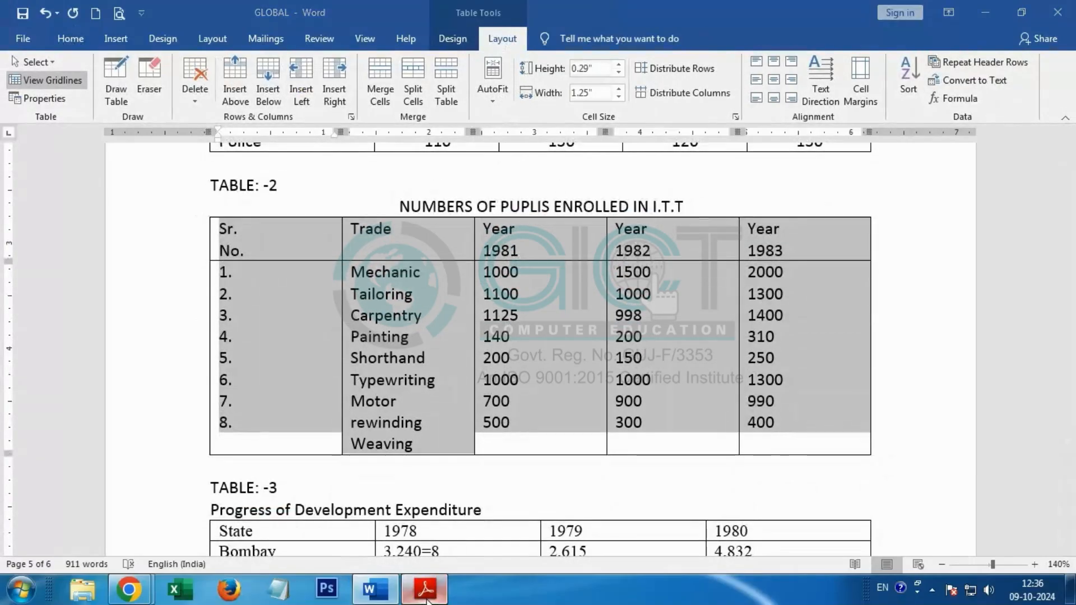
pyautogui.click(425, 588)
pyautogui.scroll(-4, 108, 479)
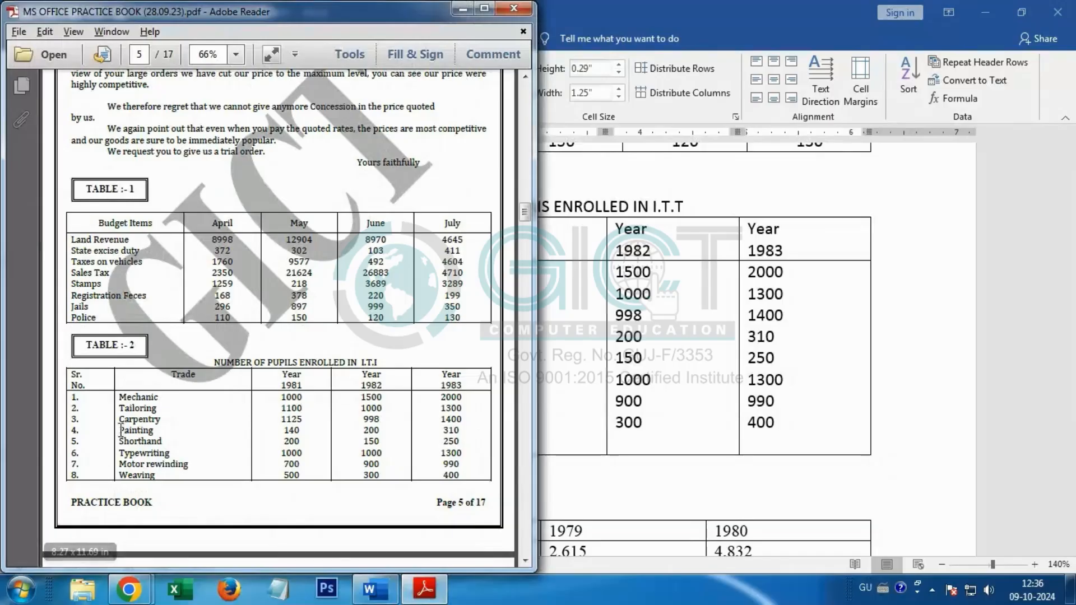
pyautogui.click(549, 410)
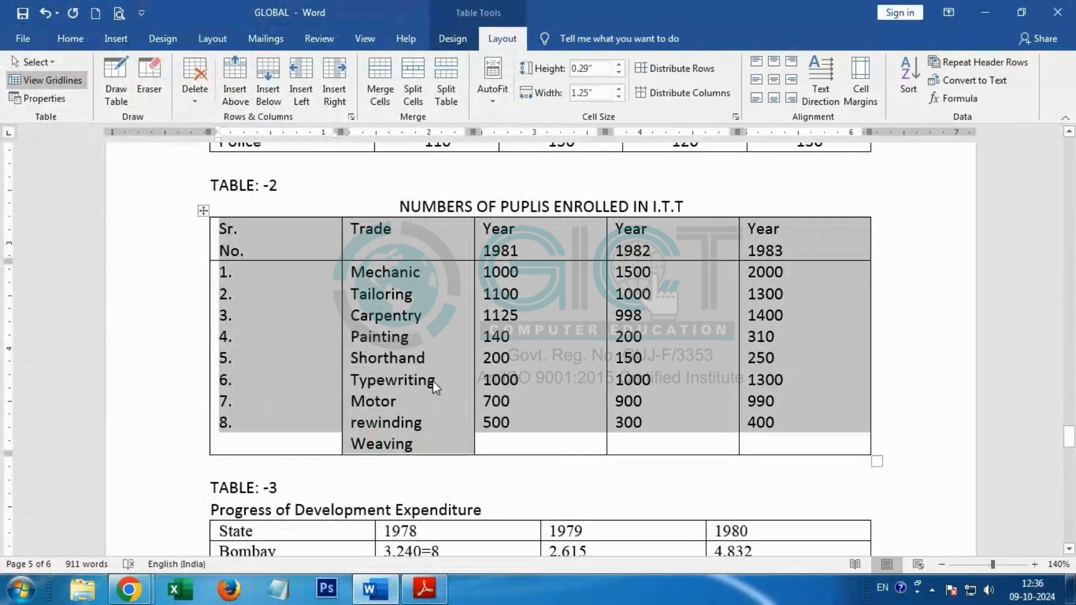
pyautogui.click(342, 367)
pyautogui.moveTo(340, 361); pyautogui.dragTo(278, 364)
pyautogui.hotkey('ctrl', 'z')
# Narrow Table 2's Sr. No. column to about 0.56" and widen the Trade column to about 2"
pyautogui.click(284, 343)
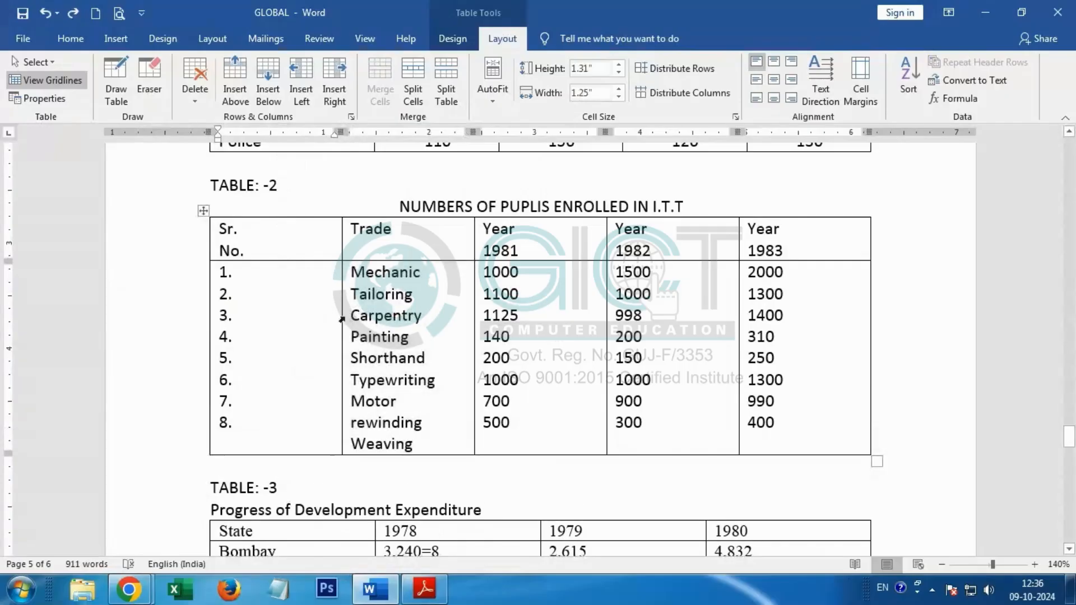
pyautogui.moveTo(339, 321); pyautogui.dragTo(269, 321)
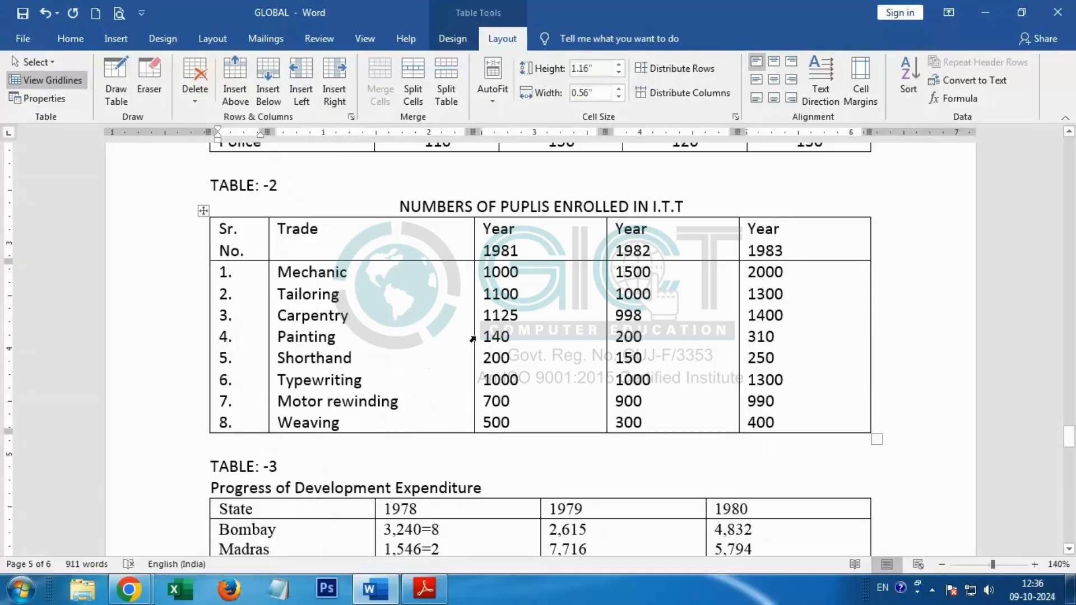
pyautogui.moveTo(472, 333); pyautogui.dragTo(480, 333)
# Distribute the Year 1981, 1982 and 1983 columns of Table 2 evenly
pyautogui.moveTo(510, 233); pyautogui.dragTo(764, 343)
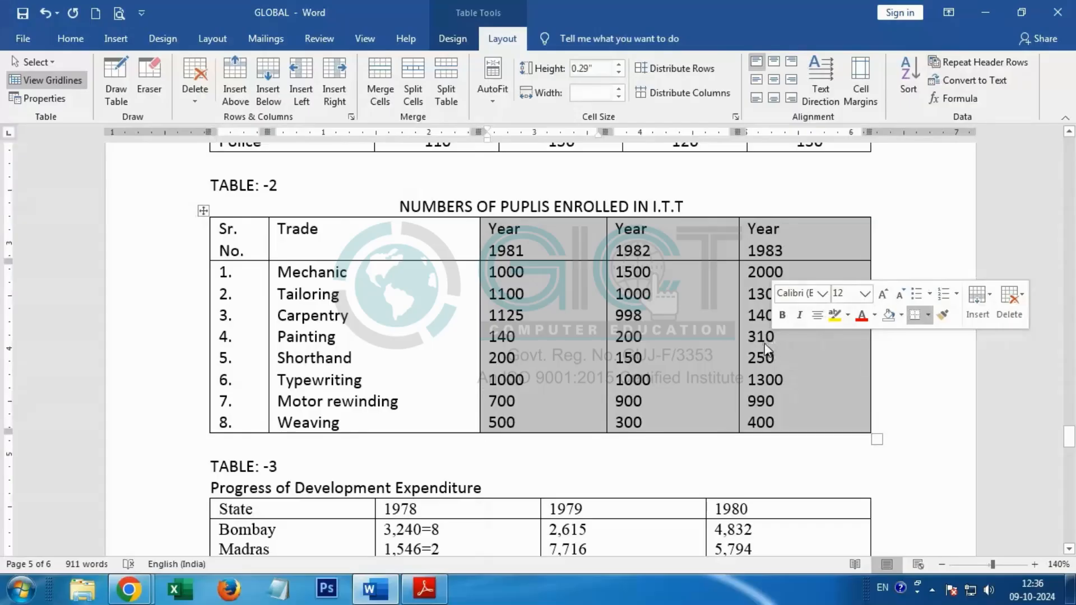
pyautogui.click(677, 94)
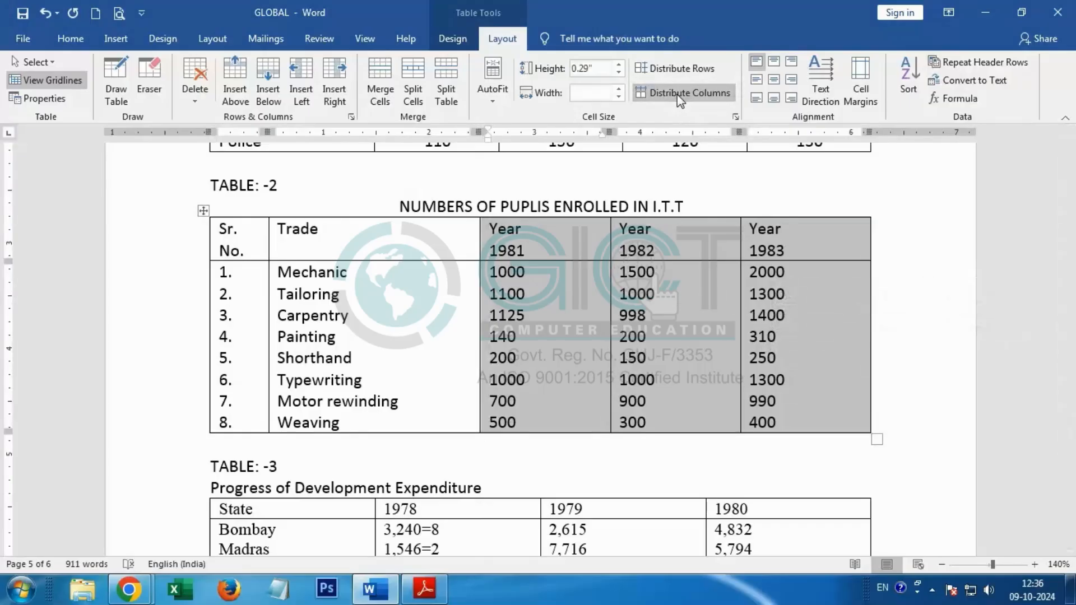
# Align the Trade heading and all cells of the Year 1981, 1982 and 1983 columns in Table 2 top center
pyautogui.click(376, 247)
pyautogui.hotkey('alt', 'Tab')
pyautogui.hotkey('alt', 'Tab')
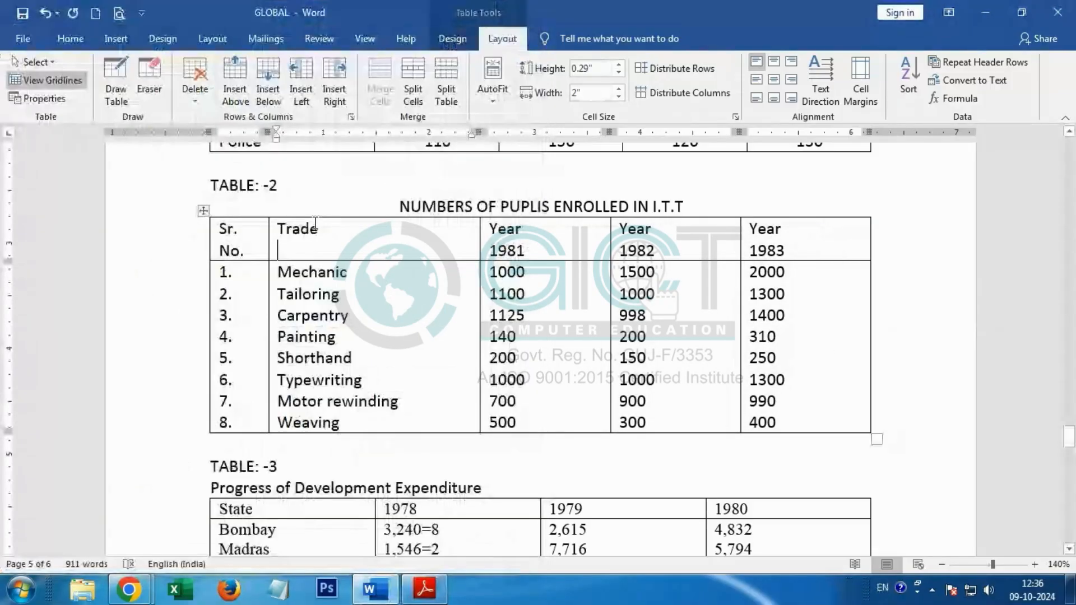
pyautogui.doubleClick(297, 229)
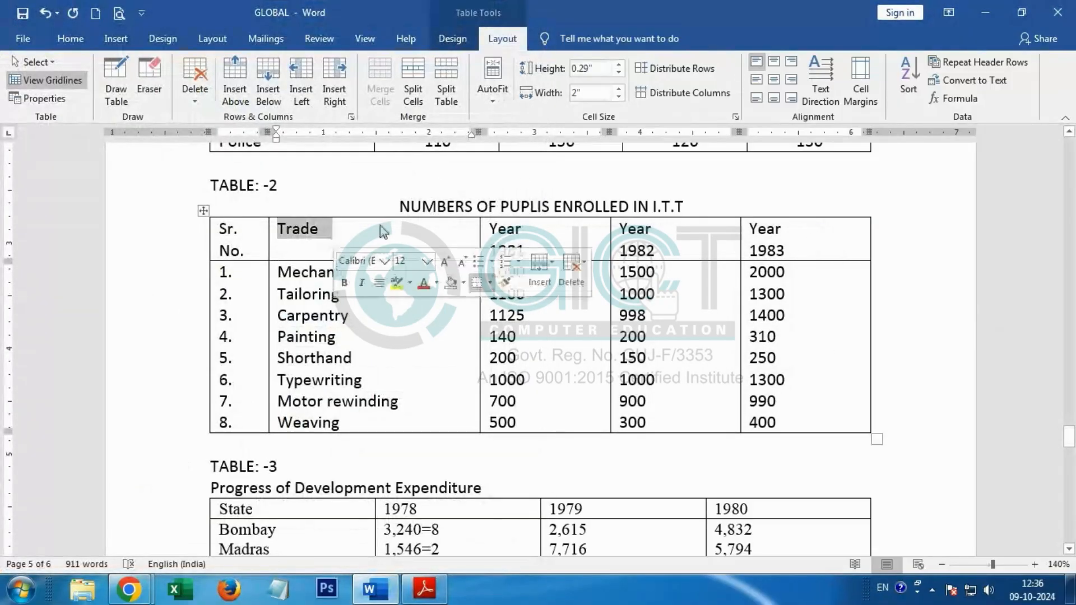
pyautogui.click(774, 65)
pyautogui.moveTo(536, 248); pyautogui.dragTo(757, 348)
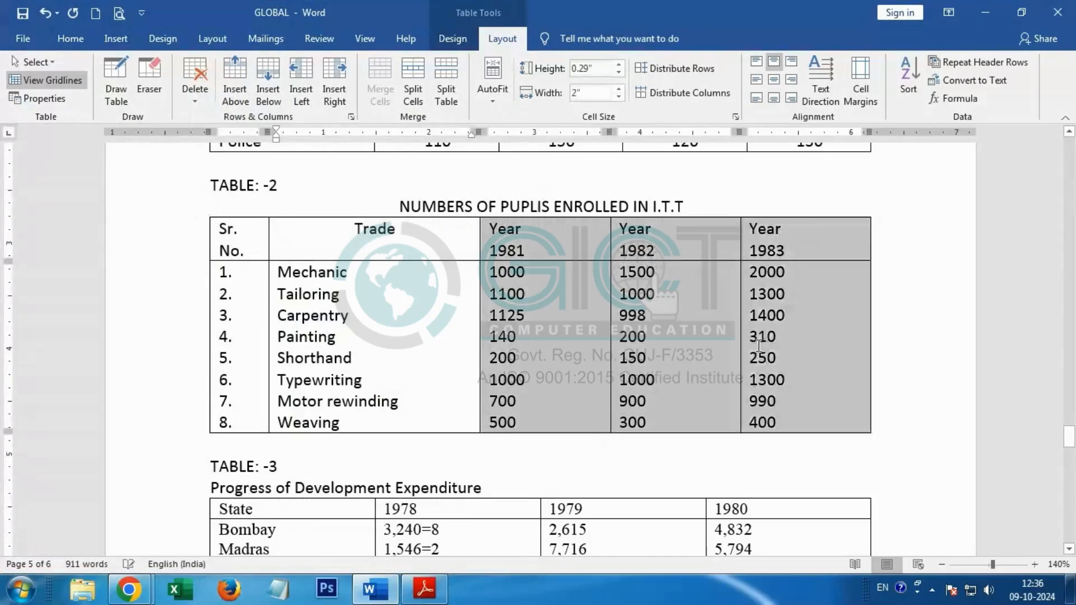
pyautogui.click(774, 61)
pyautogui.click(532, 321)
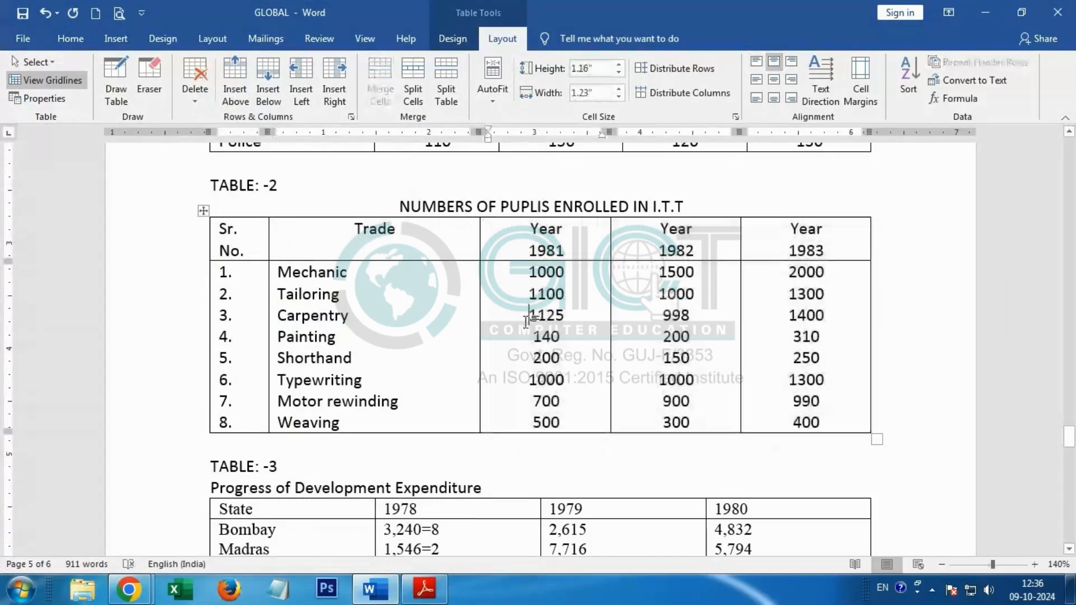
# Compare Table 2 with the practice book PDF and examine the layout of Tables 3 and 4 on its page 6
pyautogui.hotkey('alt', 'Tab')
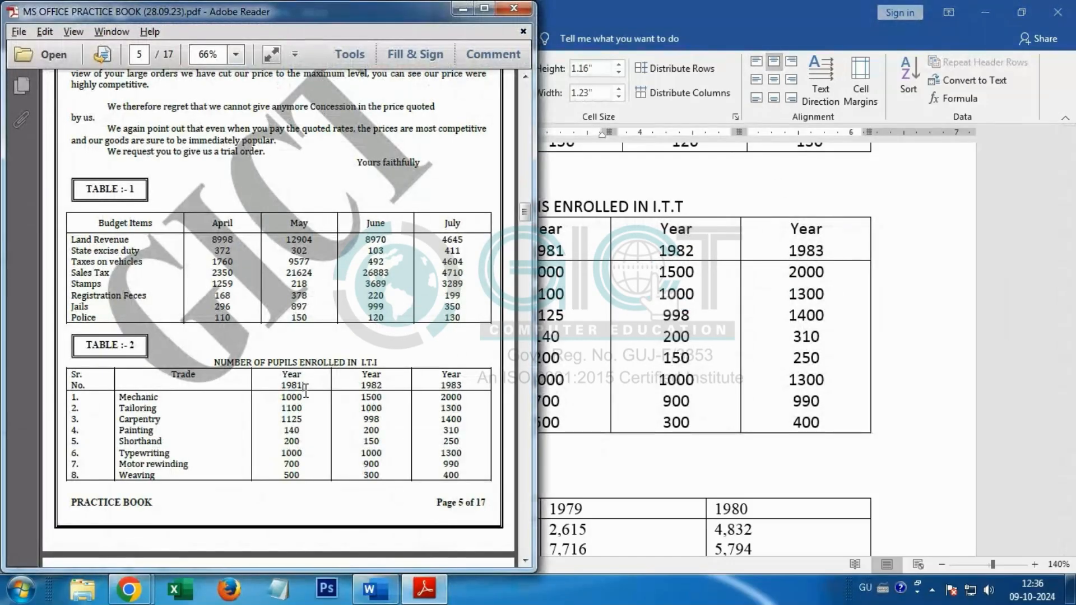
pyautogui.click(702, 358)
pyautogui.scroll(-3, 673, 362)
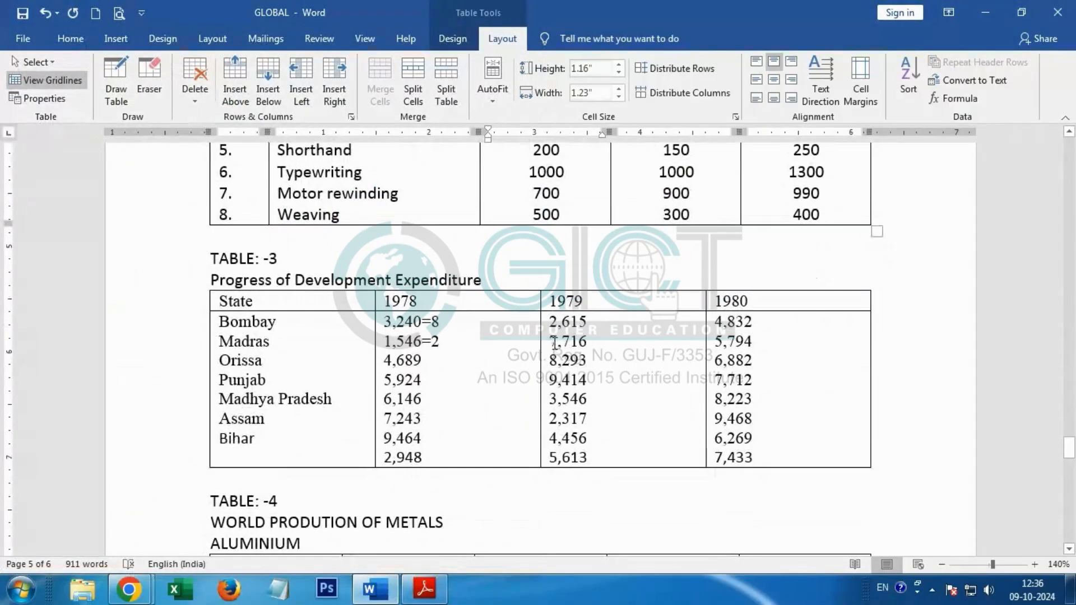
pyautogui.scroll(-5, 473, 357)
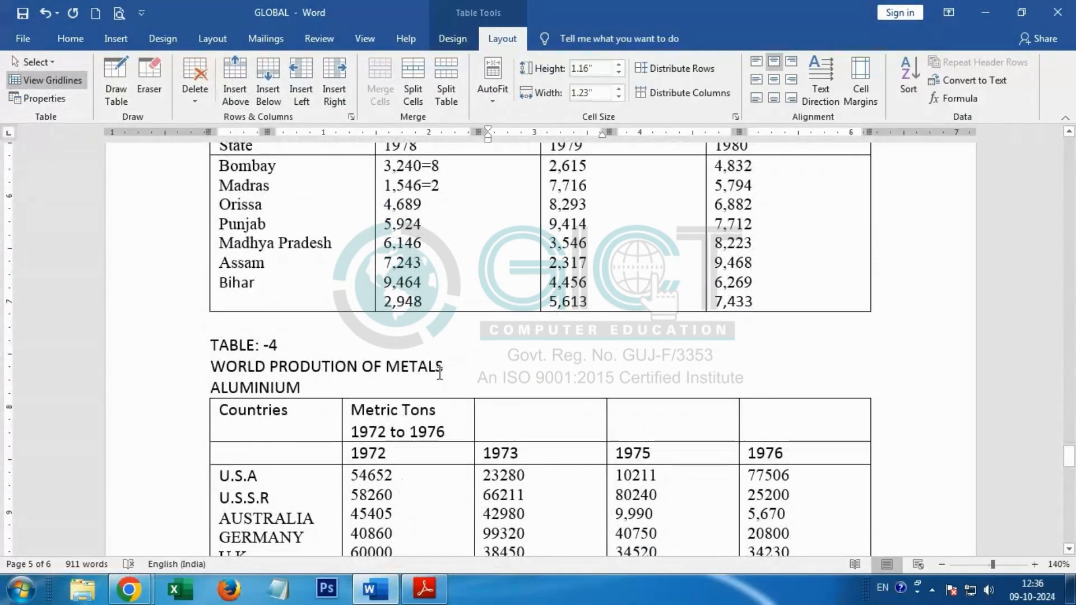
pyautogui.scroll(-3, 440, 388)
pyautogui.hotkey('alt', 'Tab')
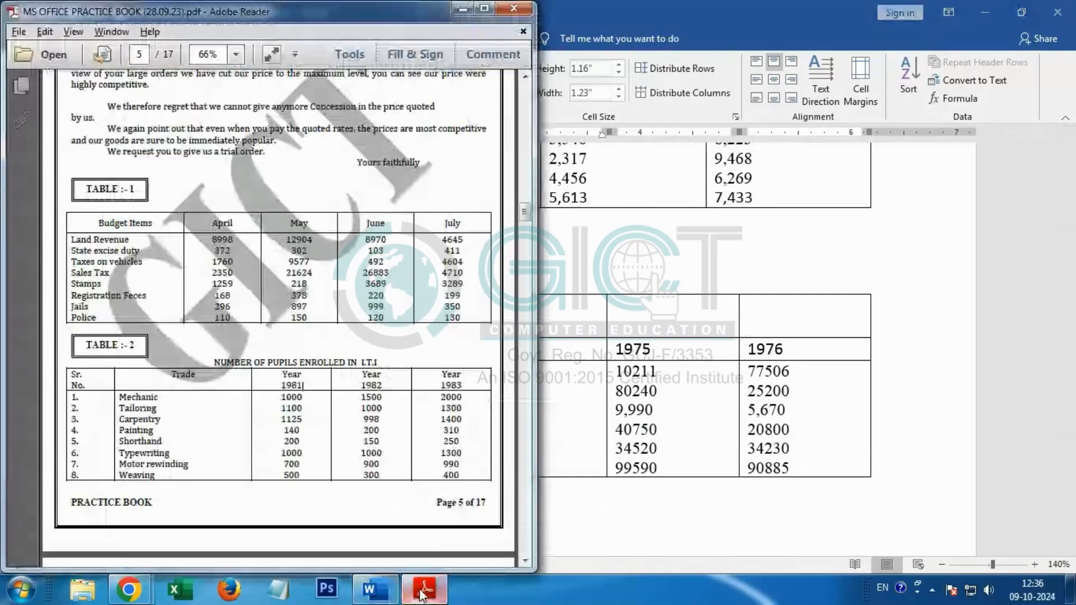
pyautogui.scroll(-3, 303, 479)
pyautogui.click(484, 9)
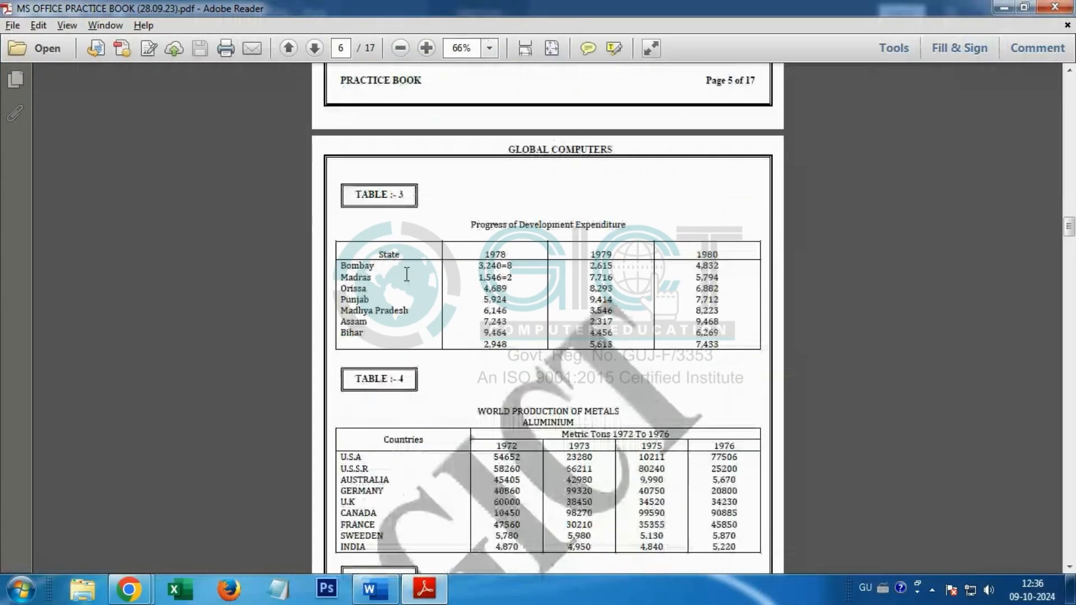
pyautogui.scroll(-2, 491, 348)
pyautogui.scroll(2, 491, 347)
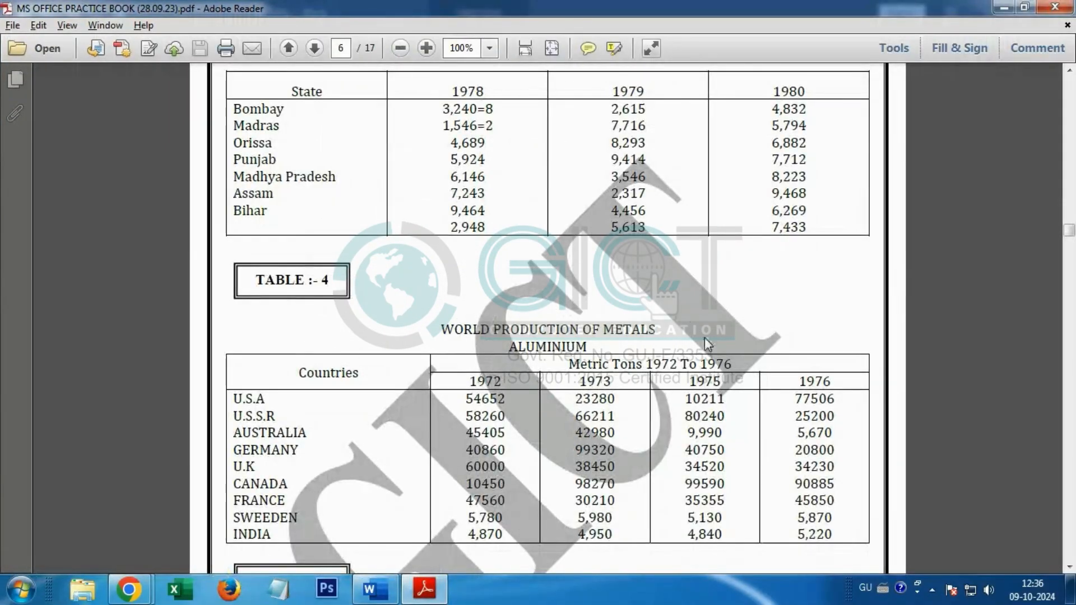
# Return to the Word document and center Table 4's two title lines, WORLD PRODUTION OF METALS and ALUMINIUM
pyautogui.click(1002, 7)
pyautogui.moveTo(214, 268); pyautogui.dragTo(323, 289)
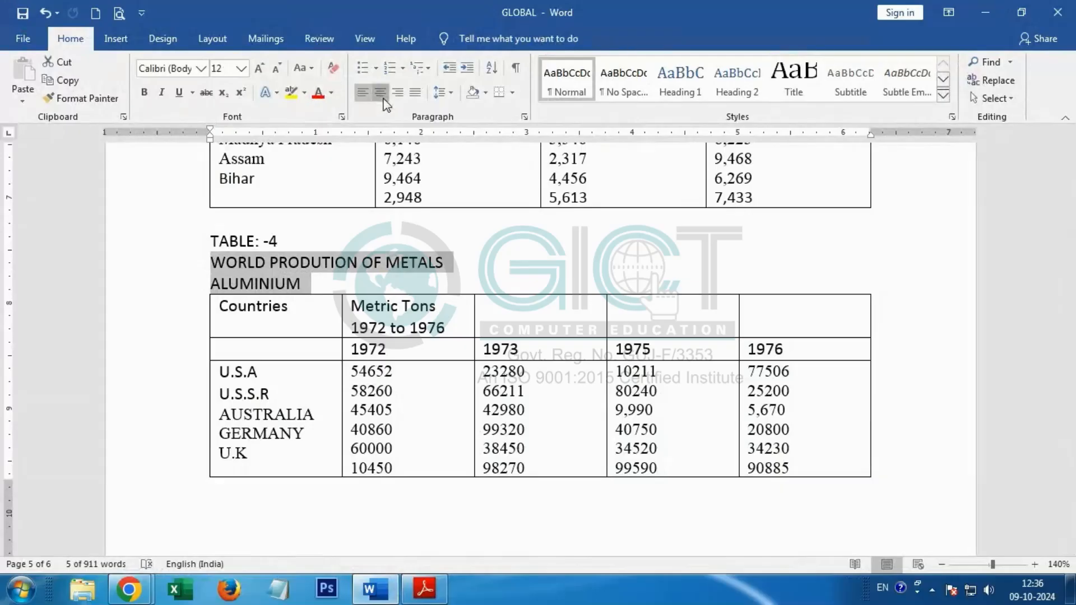
pyautogui.click(381, 93)
# Insert blank lines above the "TABLE: -4" label until it and its table start on the next page
pyautogui.click(211, 245)
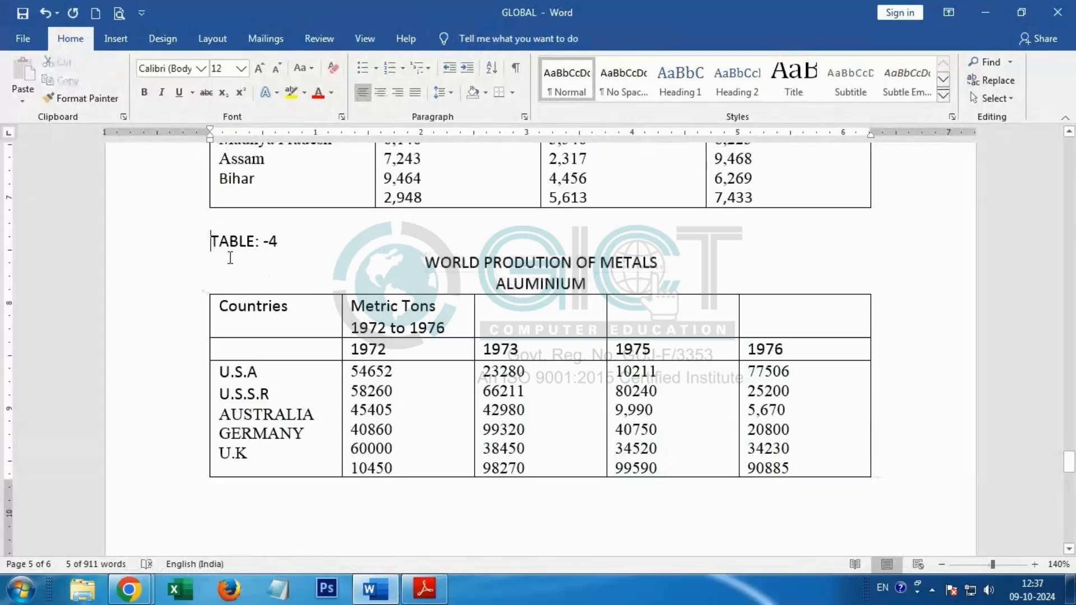
pyautogui.press('Return')
pyautogui.press('Return')
pyautogui.press('Return')
pyautogui.press('Return')
pyautogui.press('Return')
pyautogui.press('Return')
pyautogui.press('Return')
pyautogui.press('Return')
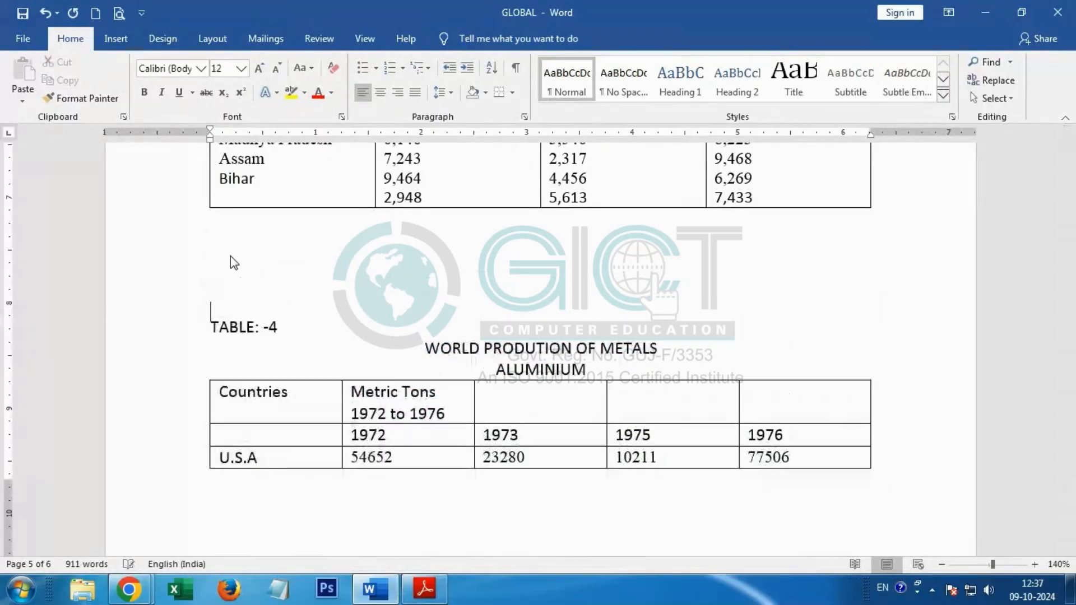
pyautogui.press('Return')
pyautogui.press('Return')
pyautogui.press('Return')
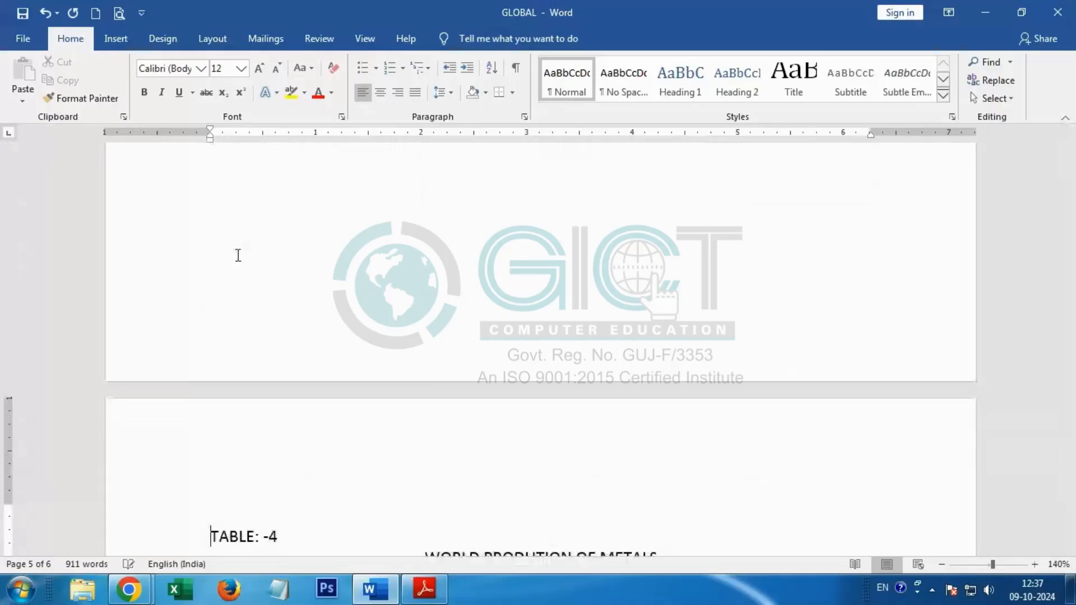
pyautogui.scroll(-7, 328, 292)
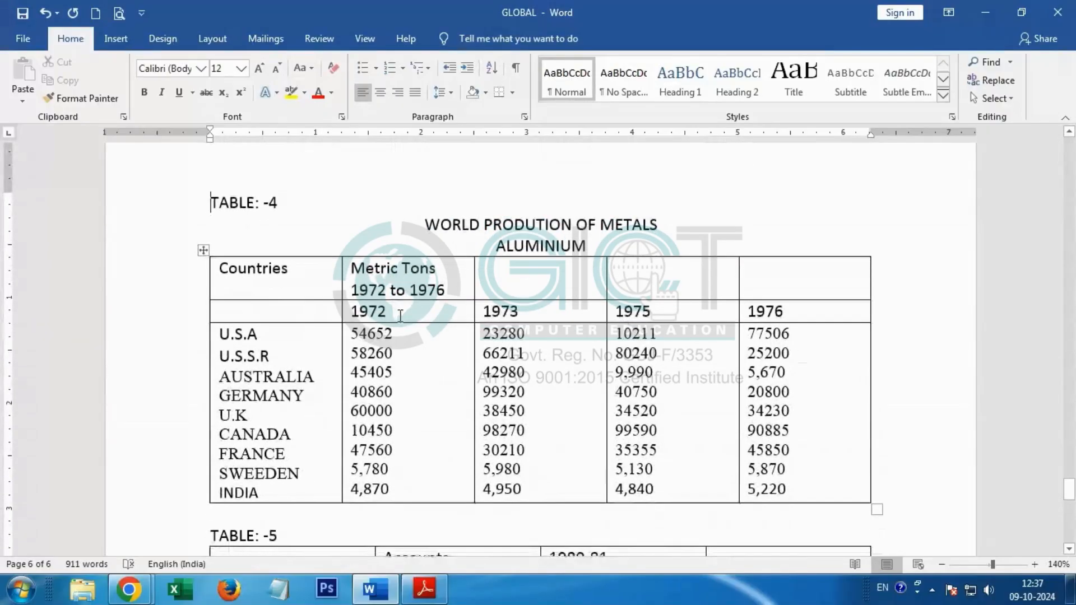
# Set all text in Table 4 to Calibri at size 12
pyautogui.click(203, 250)
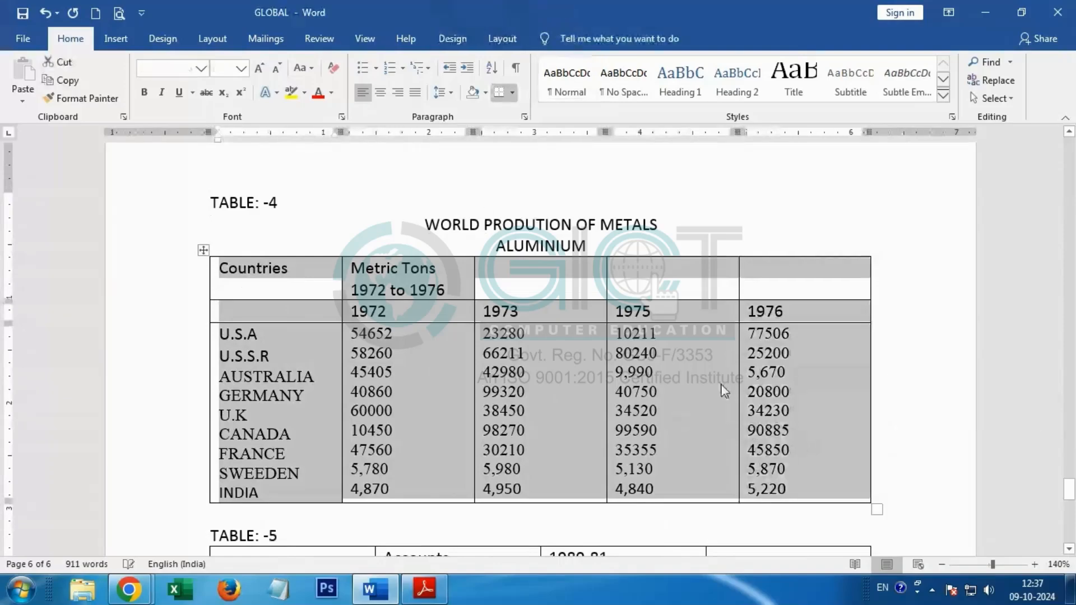
pyautogui.click(201, 69)
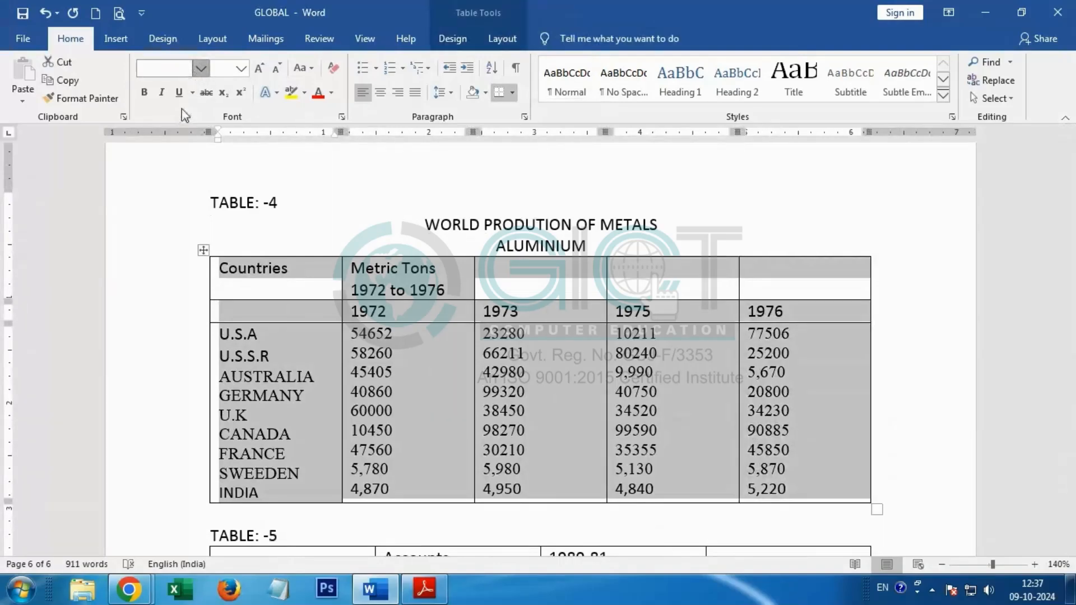
pyautogui.click(182, 136)
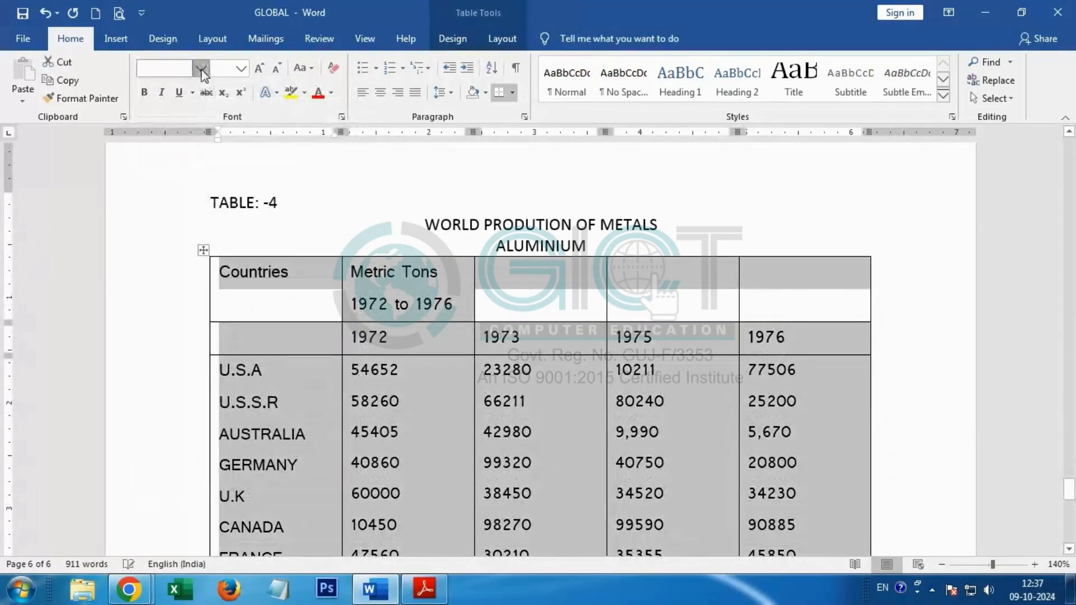
pyautogui.click(203, 69)
pyautogui.click(162, 126)
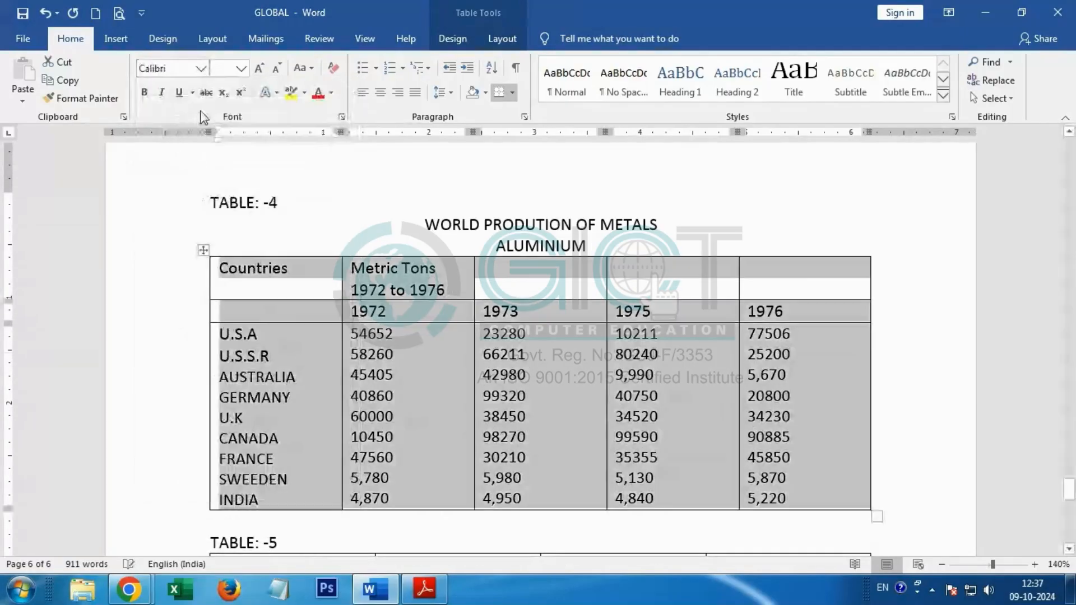
pyautogui.click(241, 69)
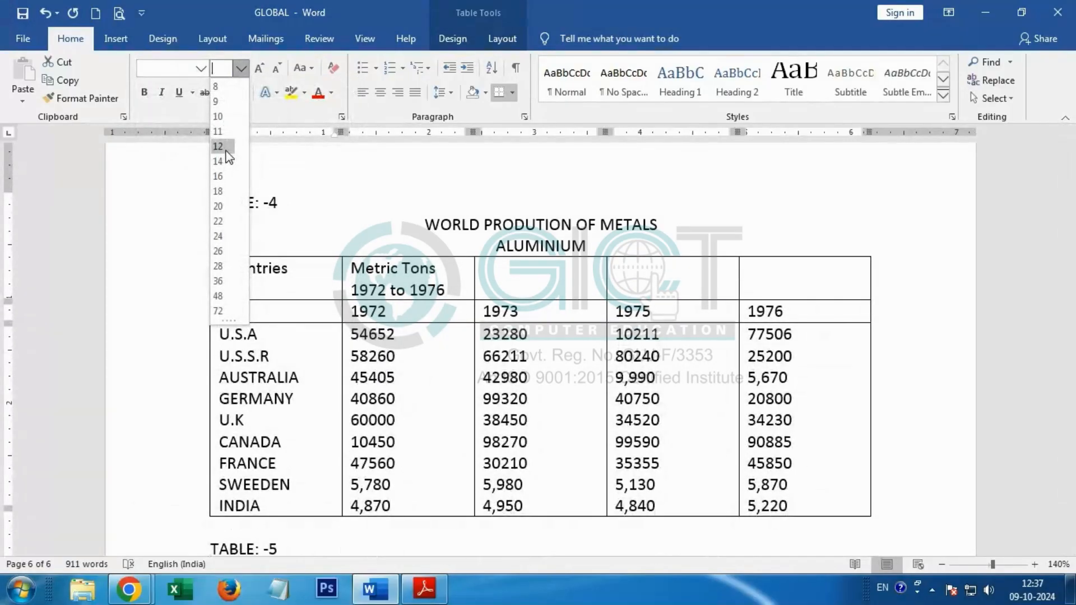
pyautogui.click(218, 147)
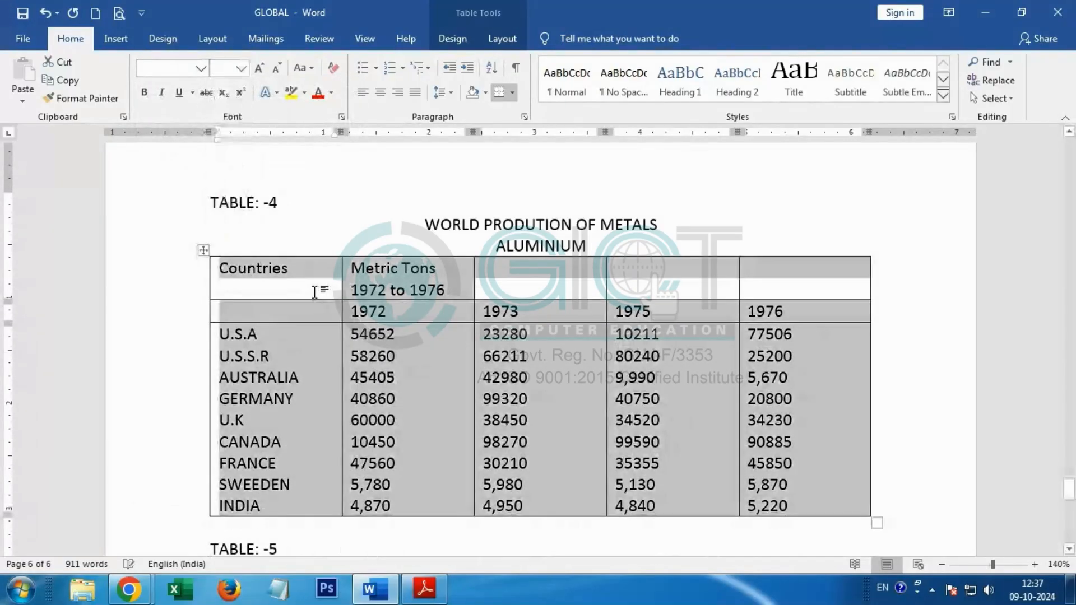
# Apply AutoFit to the whole of Table 4
pyautogui.click(503, 39)
pyautogui.click(496, 92)
pyautogui.click(505, 143)
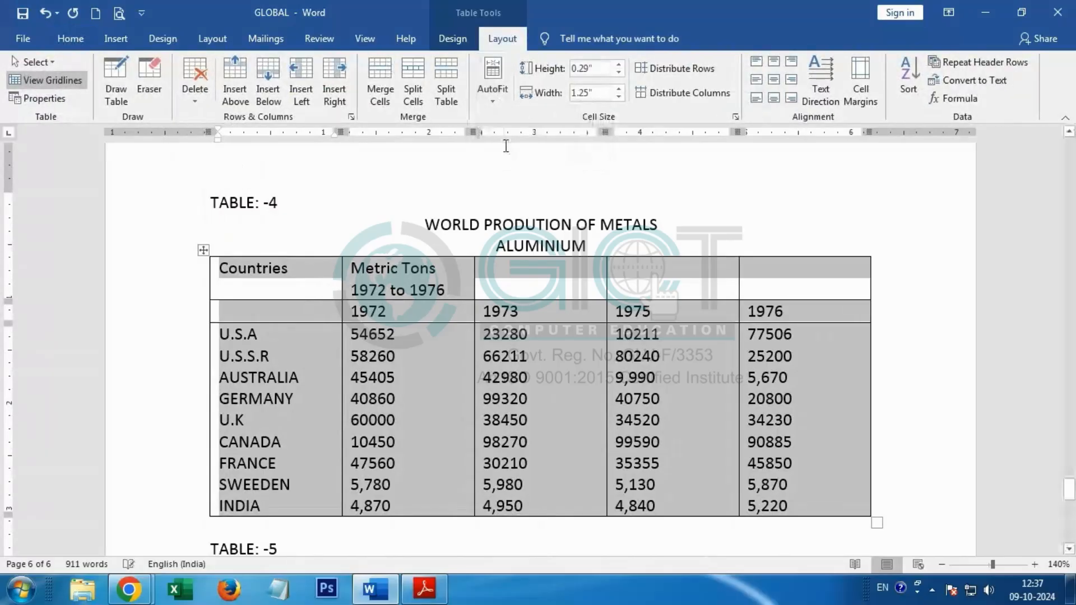
pyautogui.click(328, 379)
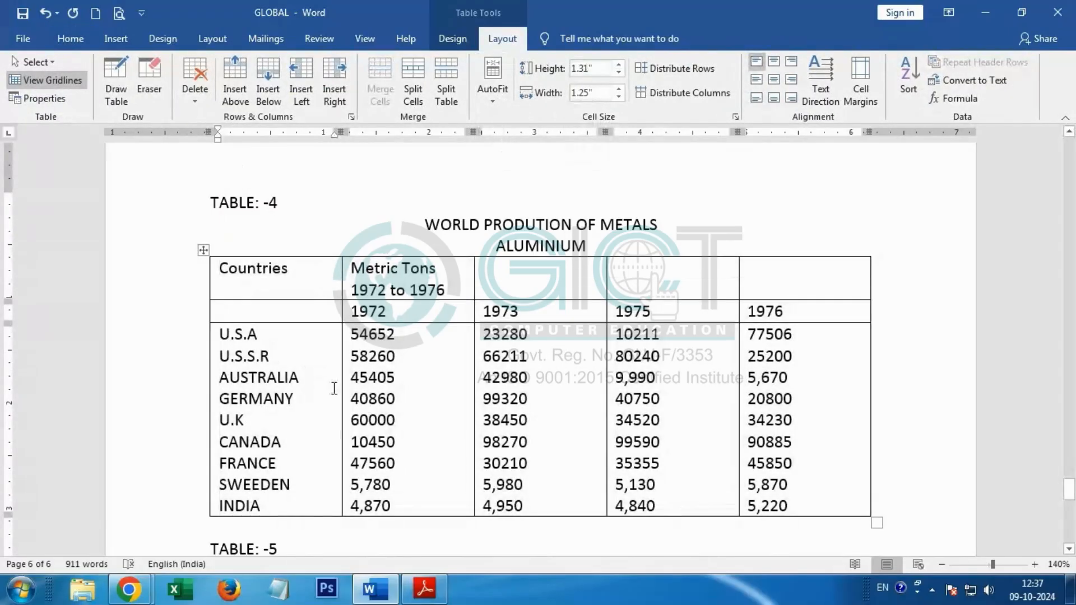
# Widen Table 4's Countries column to about 1.62" and distribute the four year columns evenly, checking against the practice book PDF
pyautogui.moveTo(340, 391); pyautogui.dragTo(382, 384)
pyautogui.moveTo(413, 275); pyautogui.dragTo(784, 437)
pyautogui.click(426, 598)
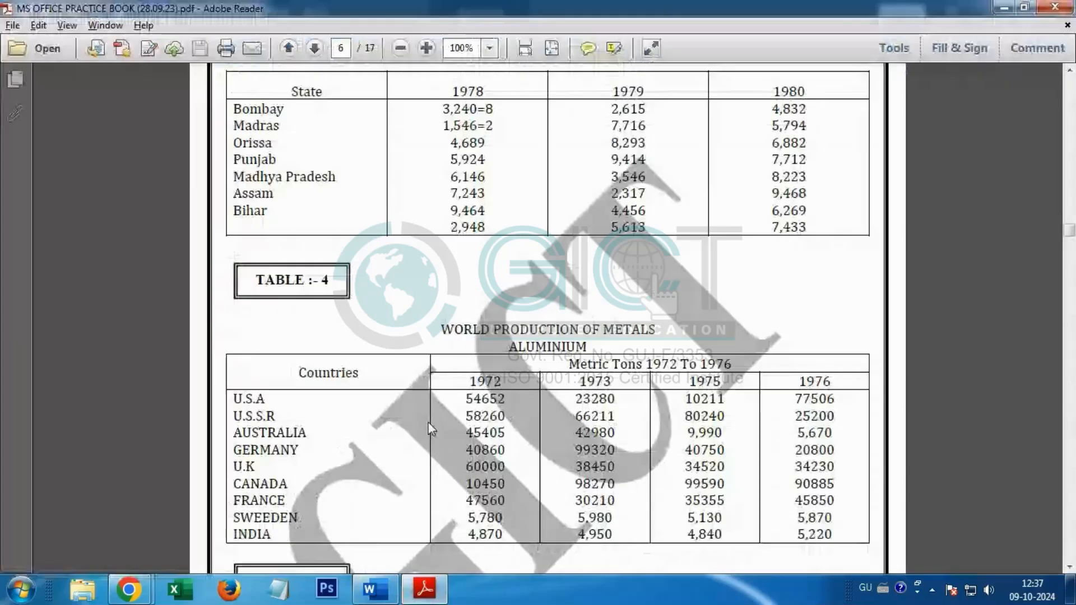
pyautogui.scroll(-1, 603, 330)
pyautogui.click(1004, 7)
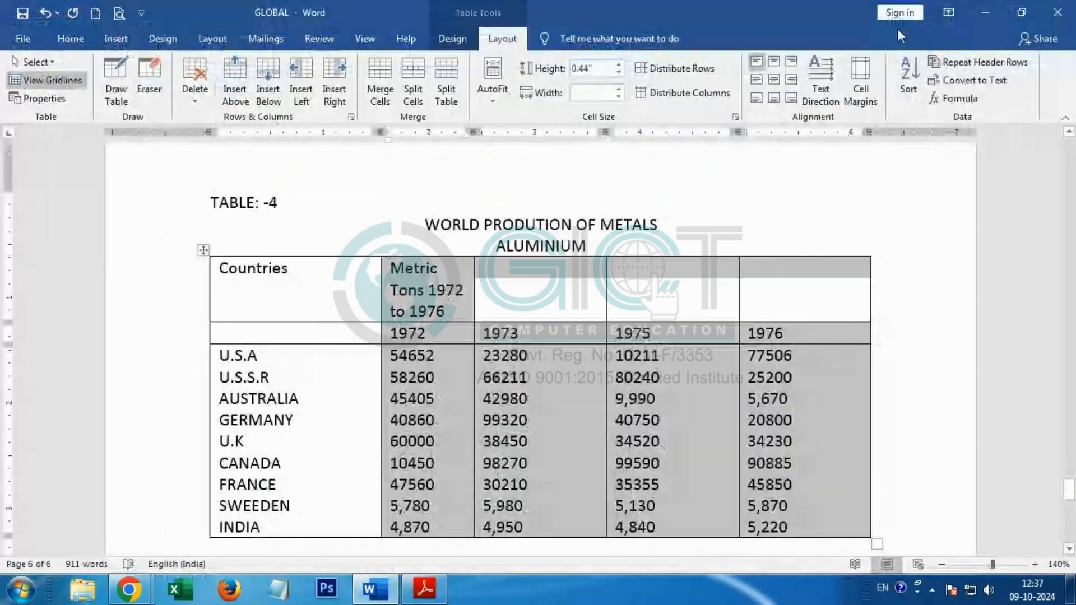
pyautogui.click(680, 94)
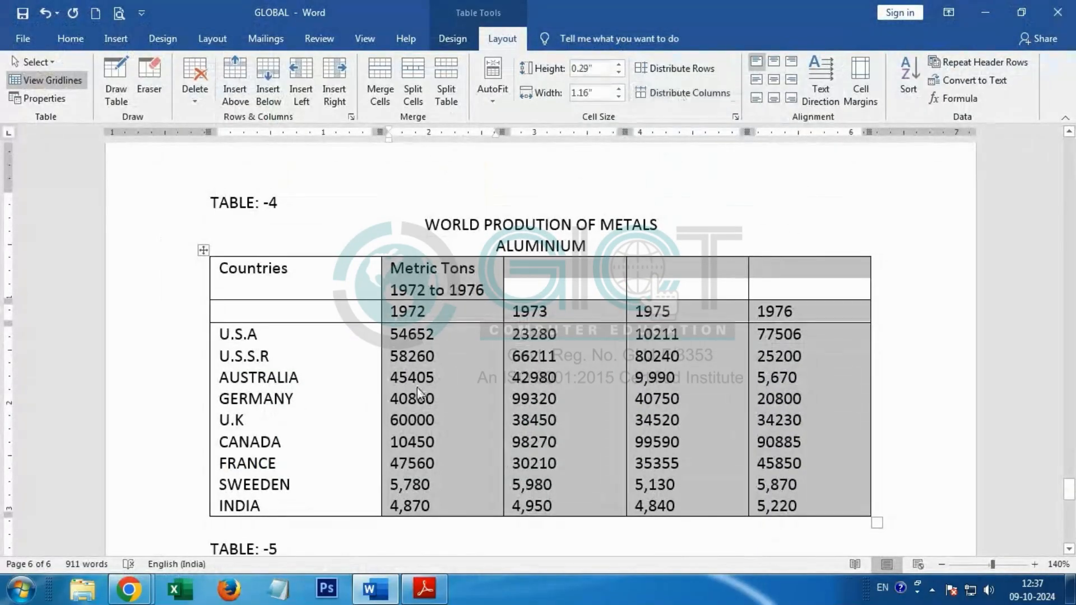
# Following the PDF, merge Table 4's Countries heading cell with the blank cell below it and align it top center
pyautogui.click(309, 372)
pyautogui.click(425, 588)
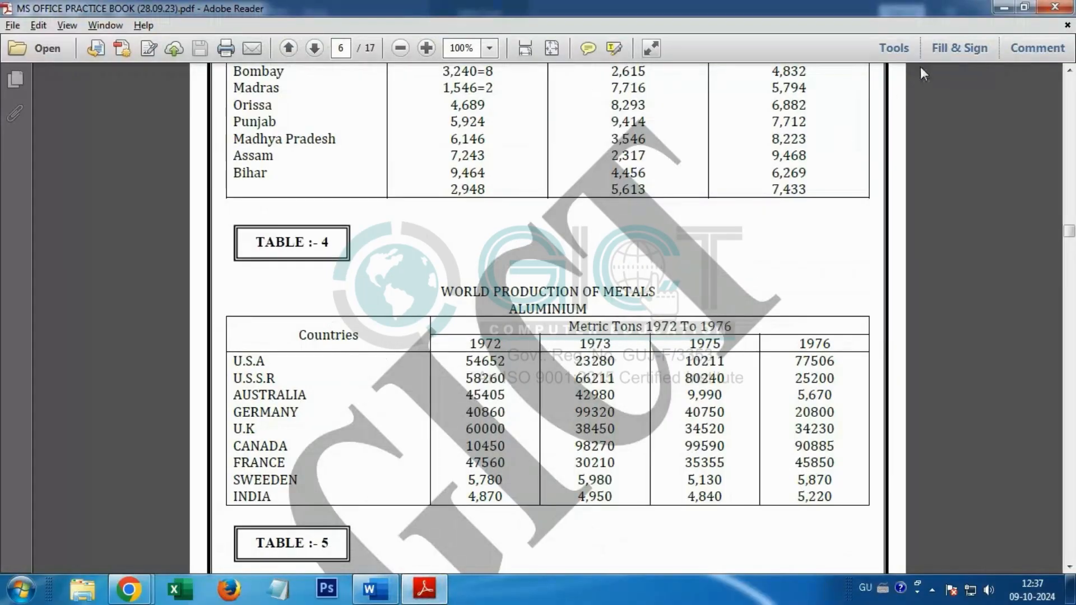
pyautogui.click(1002, 8)
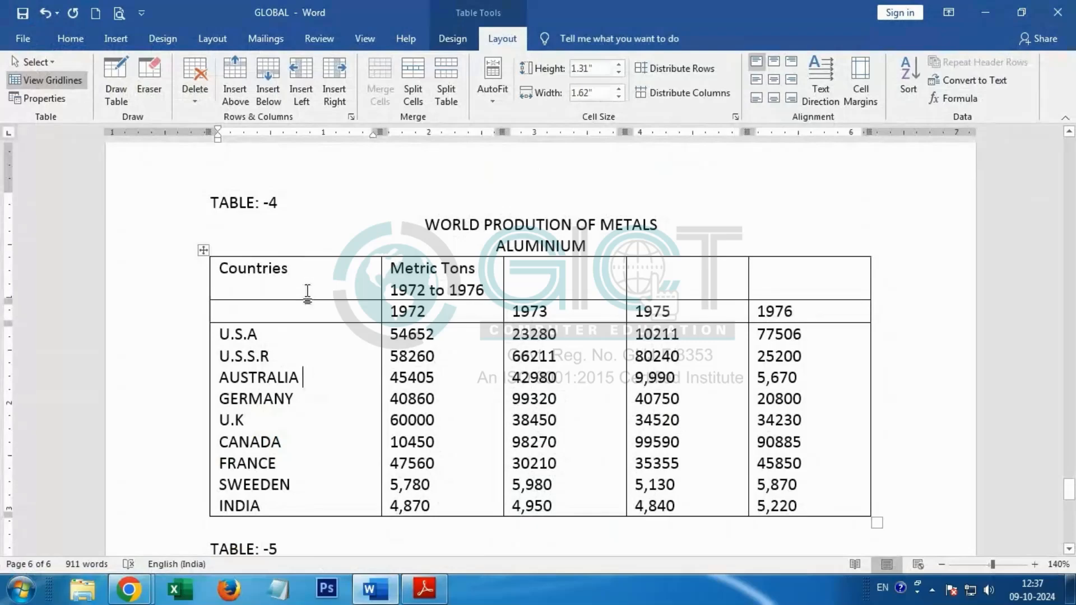
pyautogui.click(332, 274)
pyautogui.moveTo(336, 301); pyautogui.dragTo(336, 309)
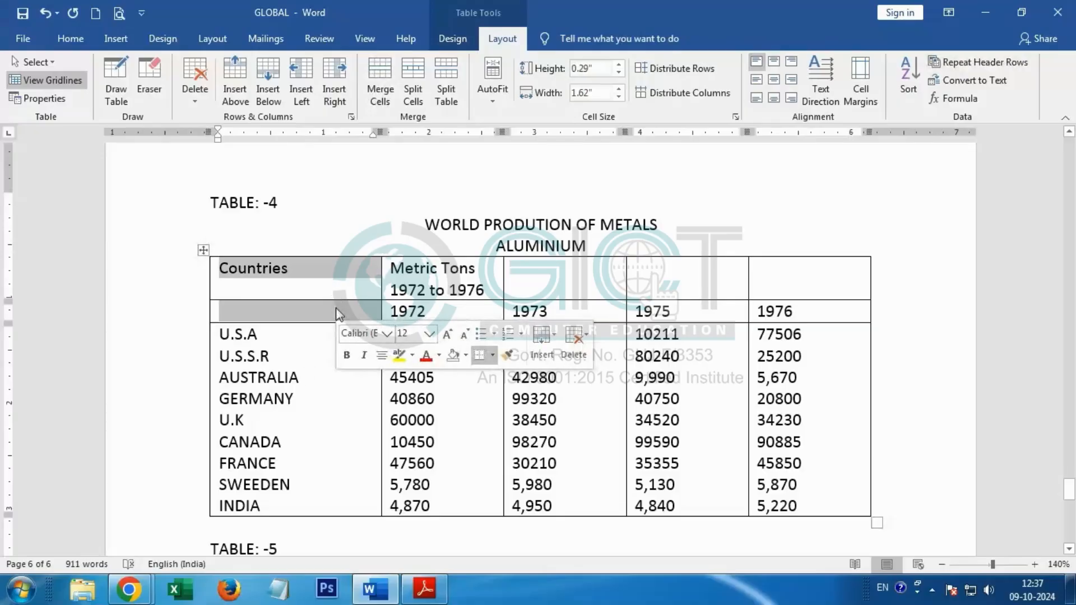
pyautogui.click(383, 71)
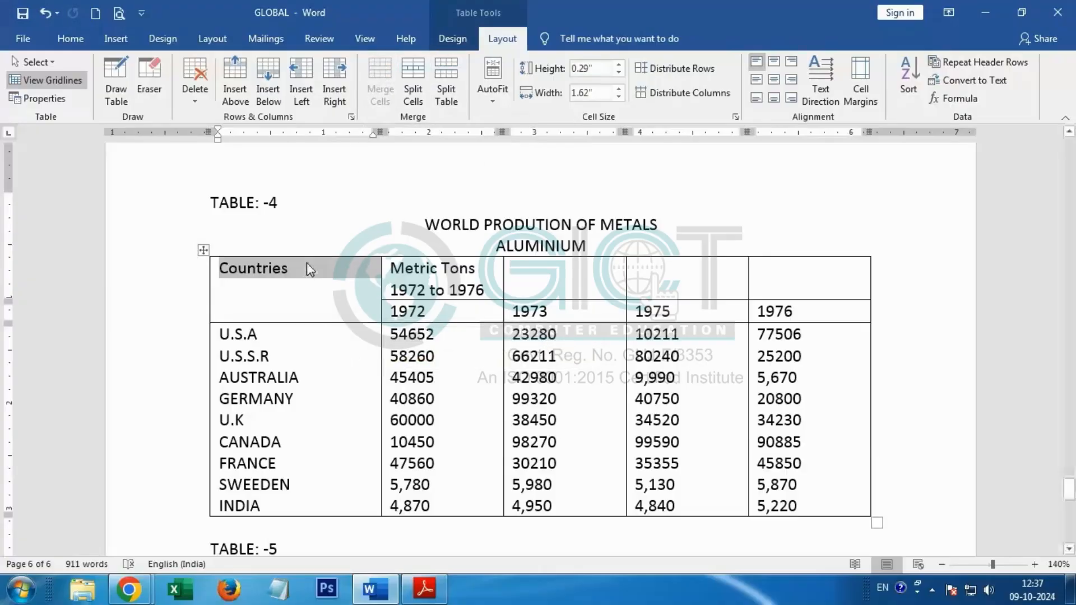
pyautogui.click(772, 77)
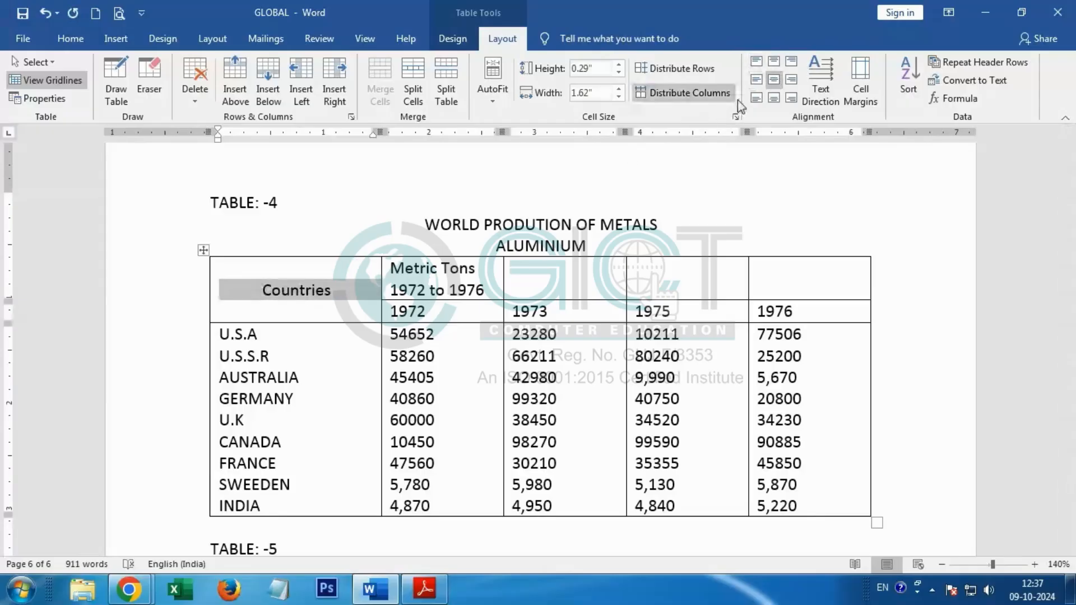
pyautogui.click(773, 61)
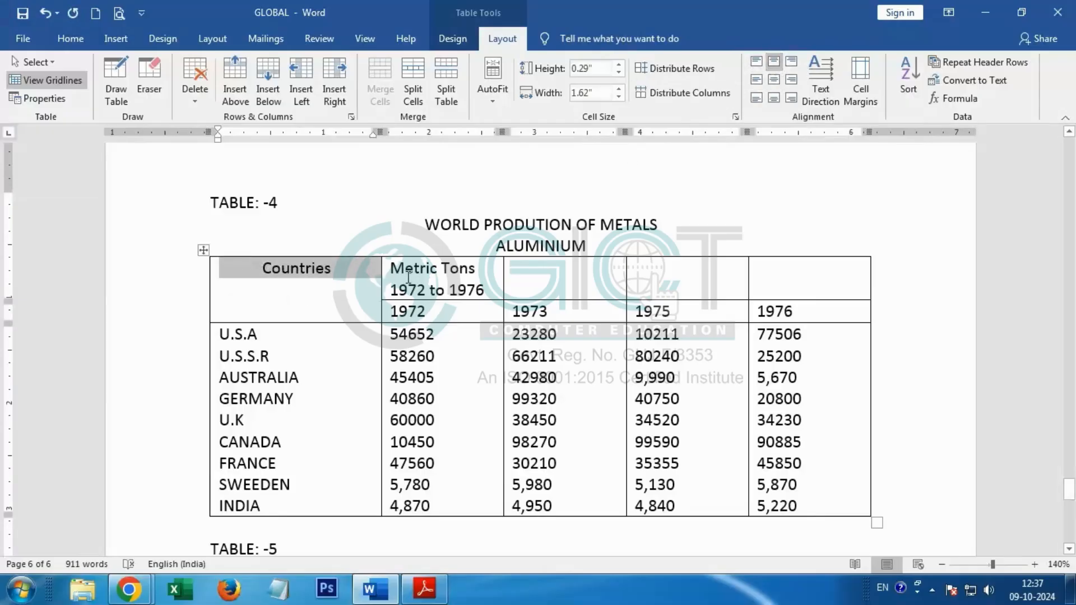
# Merge Table 4's Metric Tons heading across the four year columns and align it and all year column cells top center
pyautogui.moveTo(408, 276); pyautogui.dragTo(790, 277)
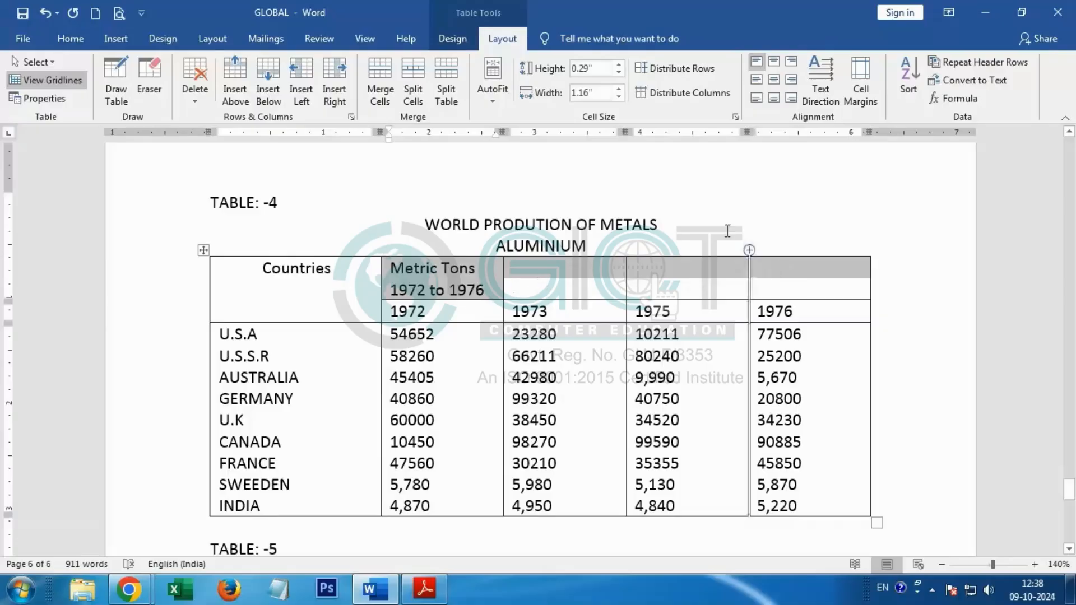
pyautogui.click(385, 74)
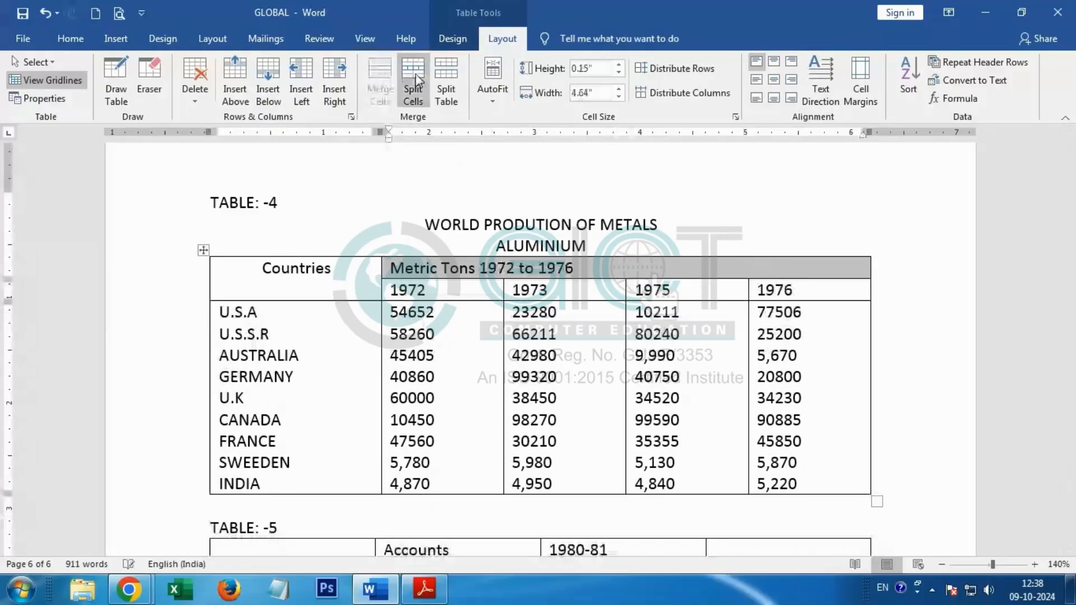
pyautogui.click(774, 63)
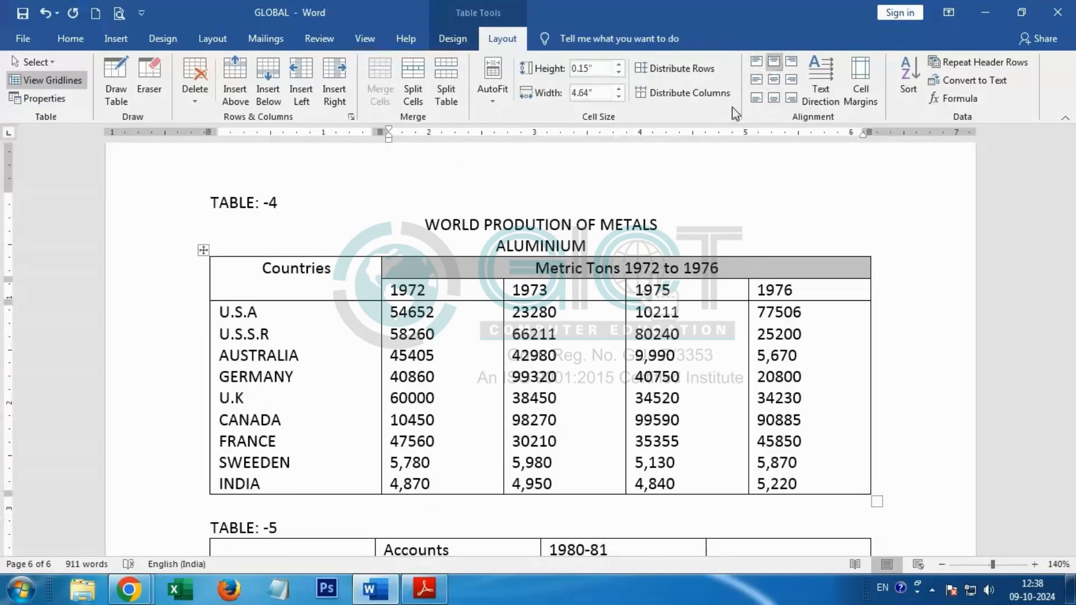
pyautogui.moveTo(385, 290); pyautogui.dragTo(814, 440)
pyautogui.click(774, 61)
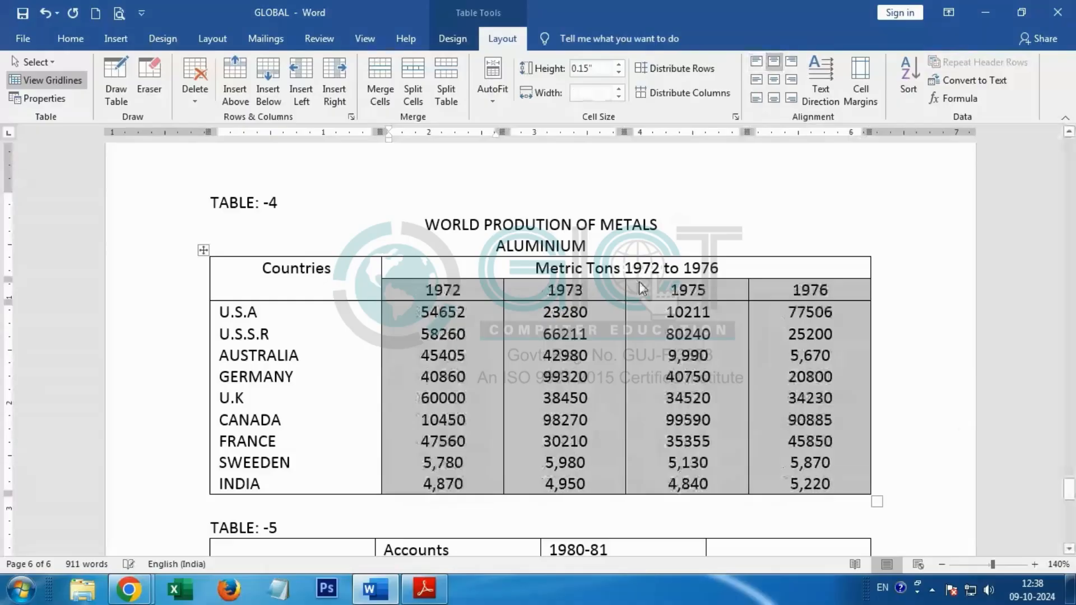
# Review Tables 2 to 5 in the document and minimize the Word window
pyautogui.scroll(-10, 571, 456)
pyautogui.scroll(15, 512, 433)
pyautogui.scroll(7, 511, 432)
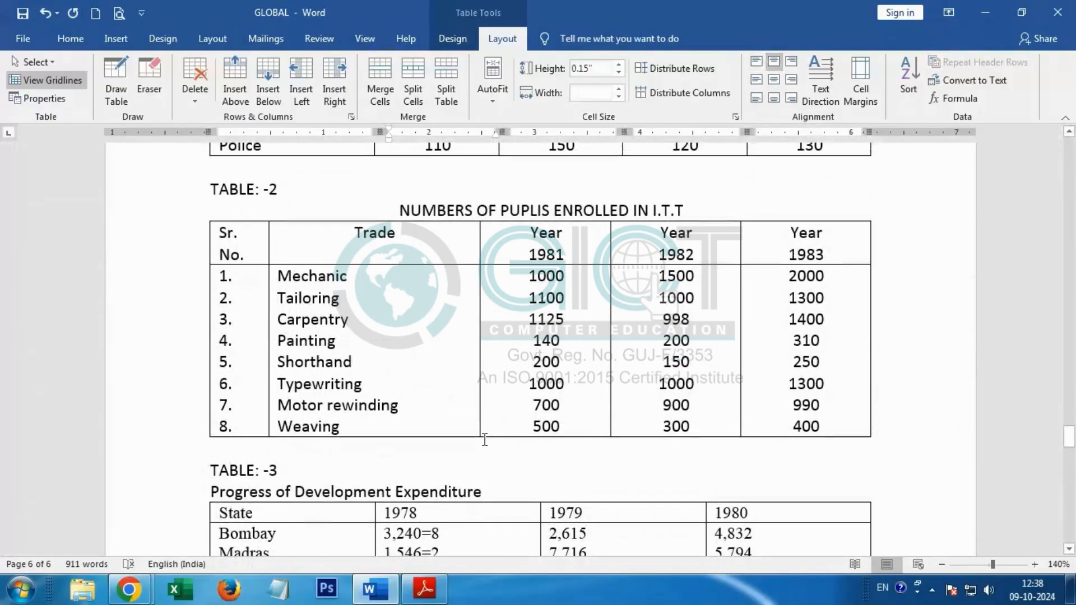
pyautogui.scroll(-12, 500, 431)
pyautogui.scroll(-12, 501, 430)
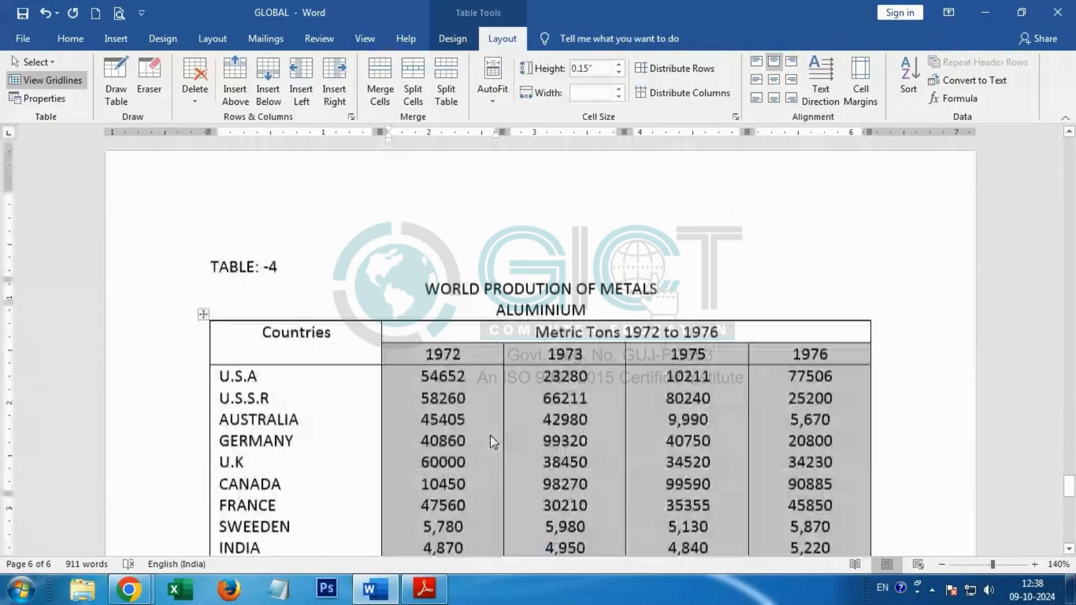
pyautogui.scroll(3, 487, 478)
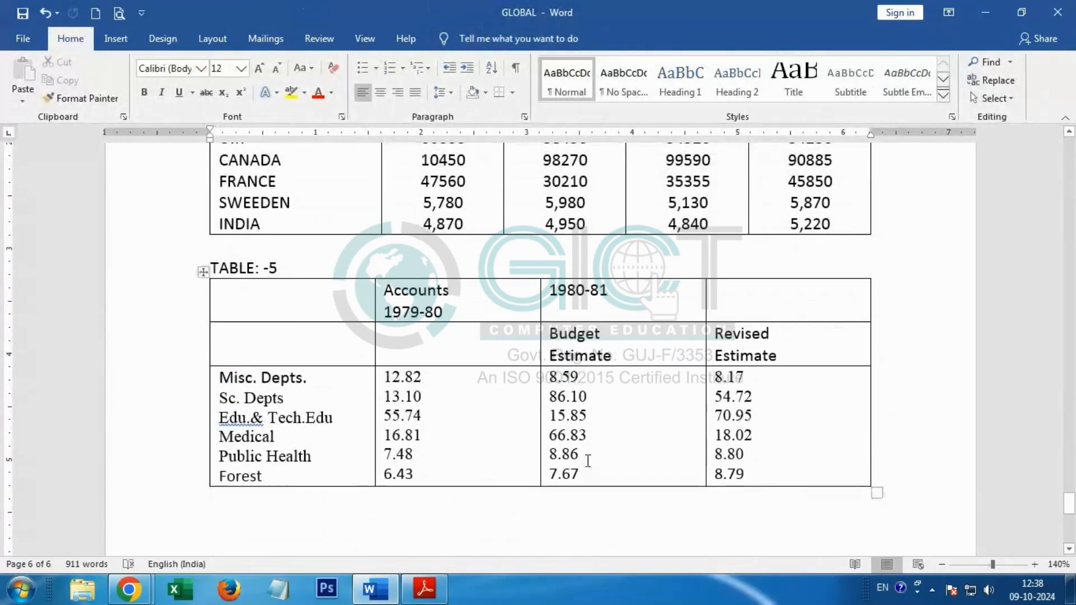
pyautogui.click(986, 12)
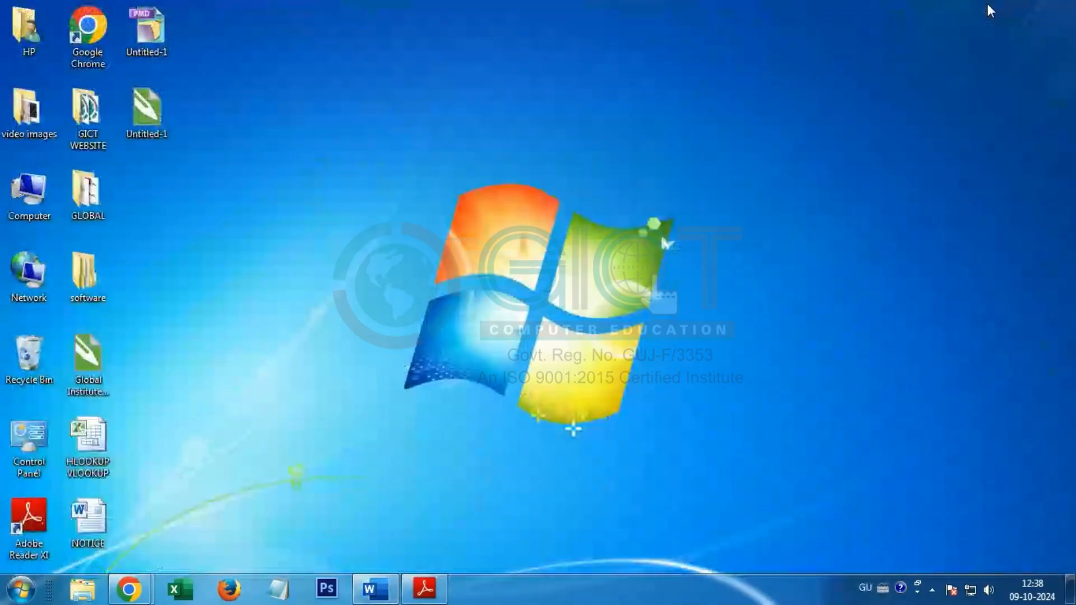